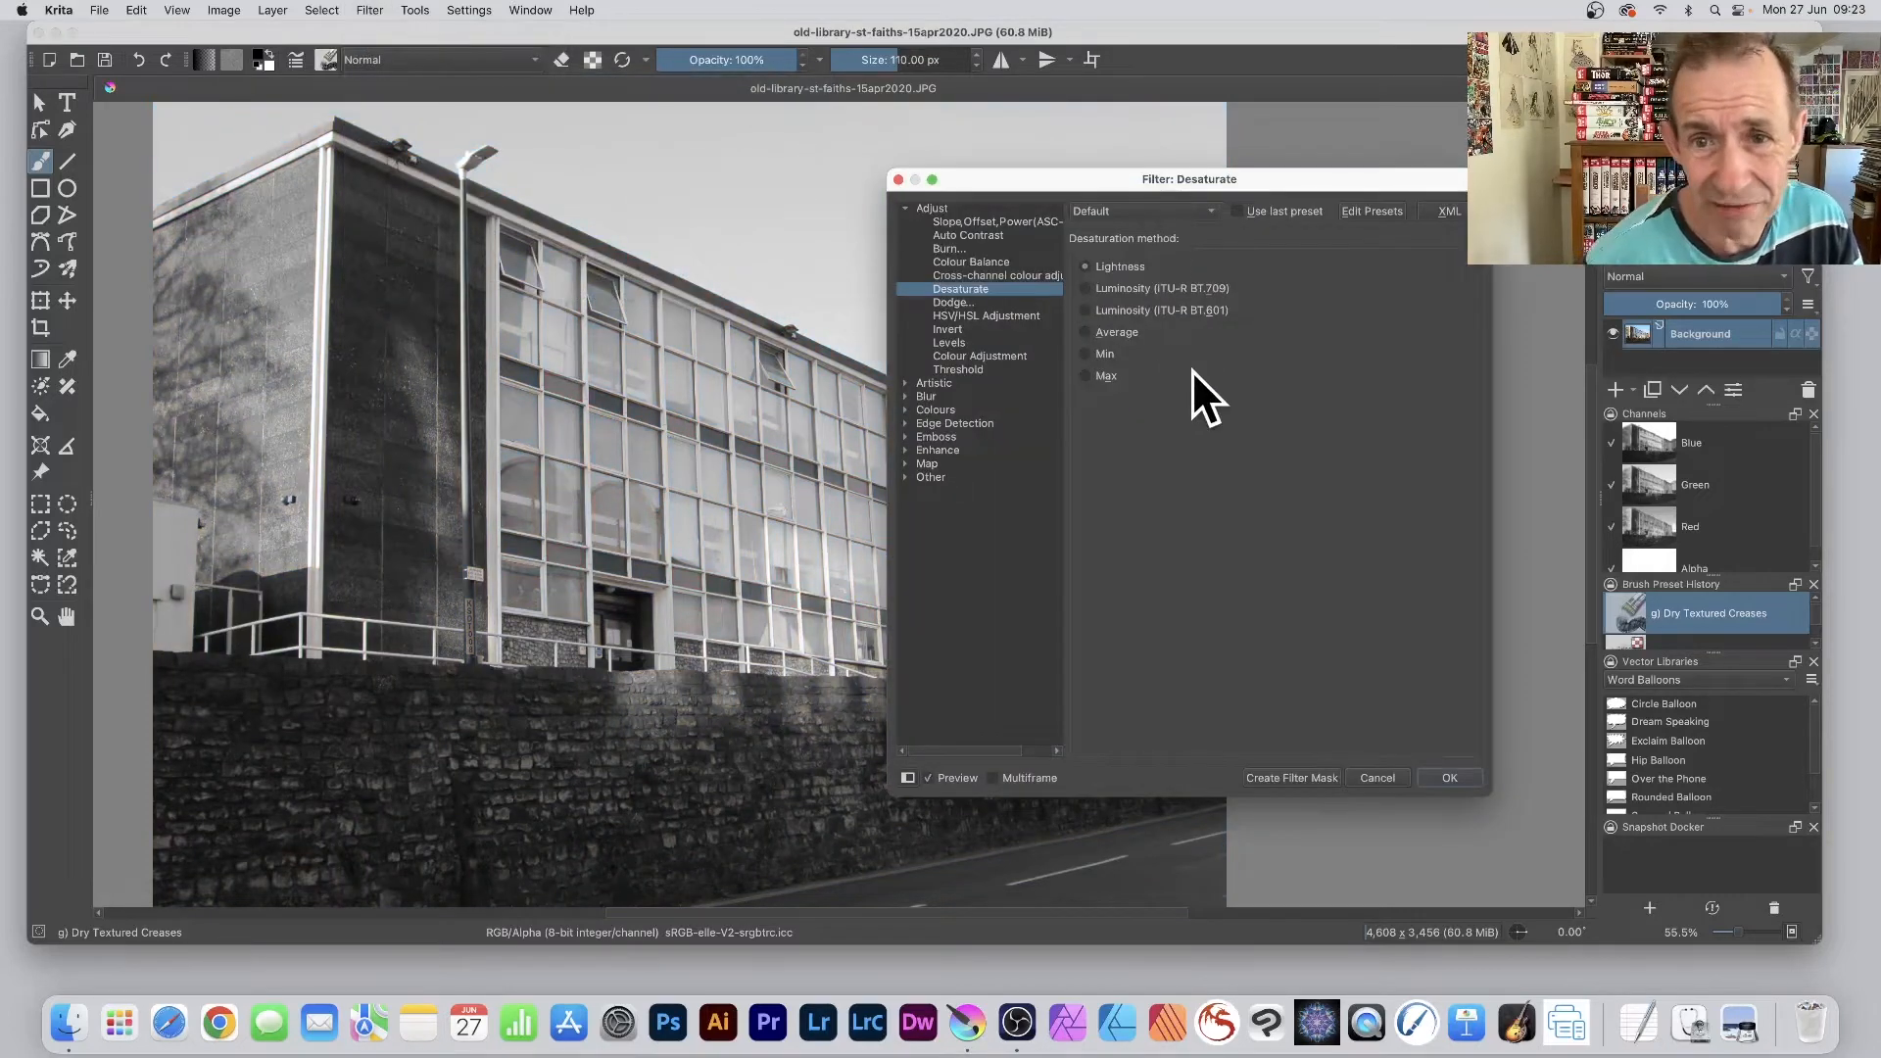
# - Try greying the photo with the Average desaturation method and with an HSL saturation of about -91
pyautogui.click(1111, 309)
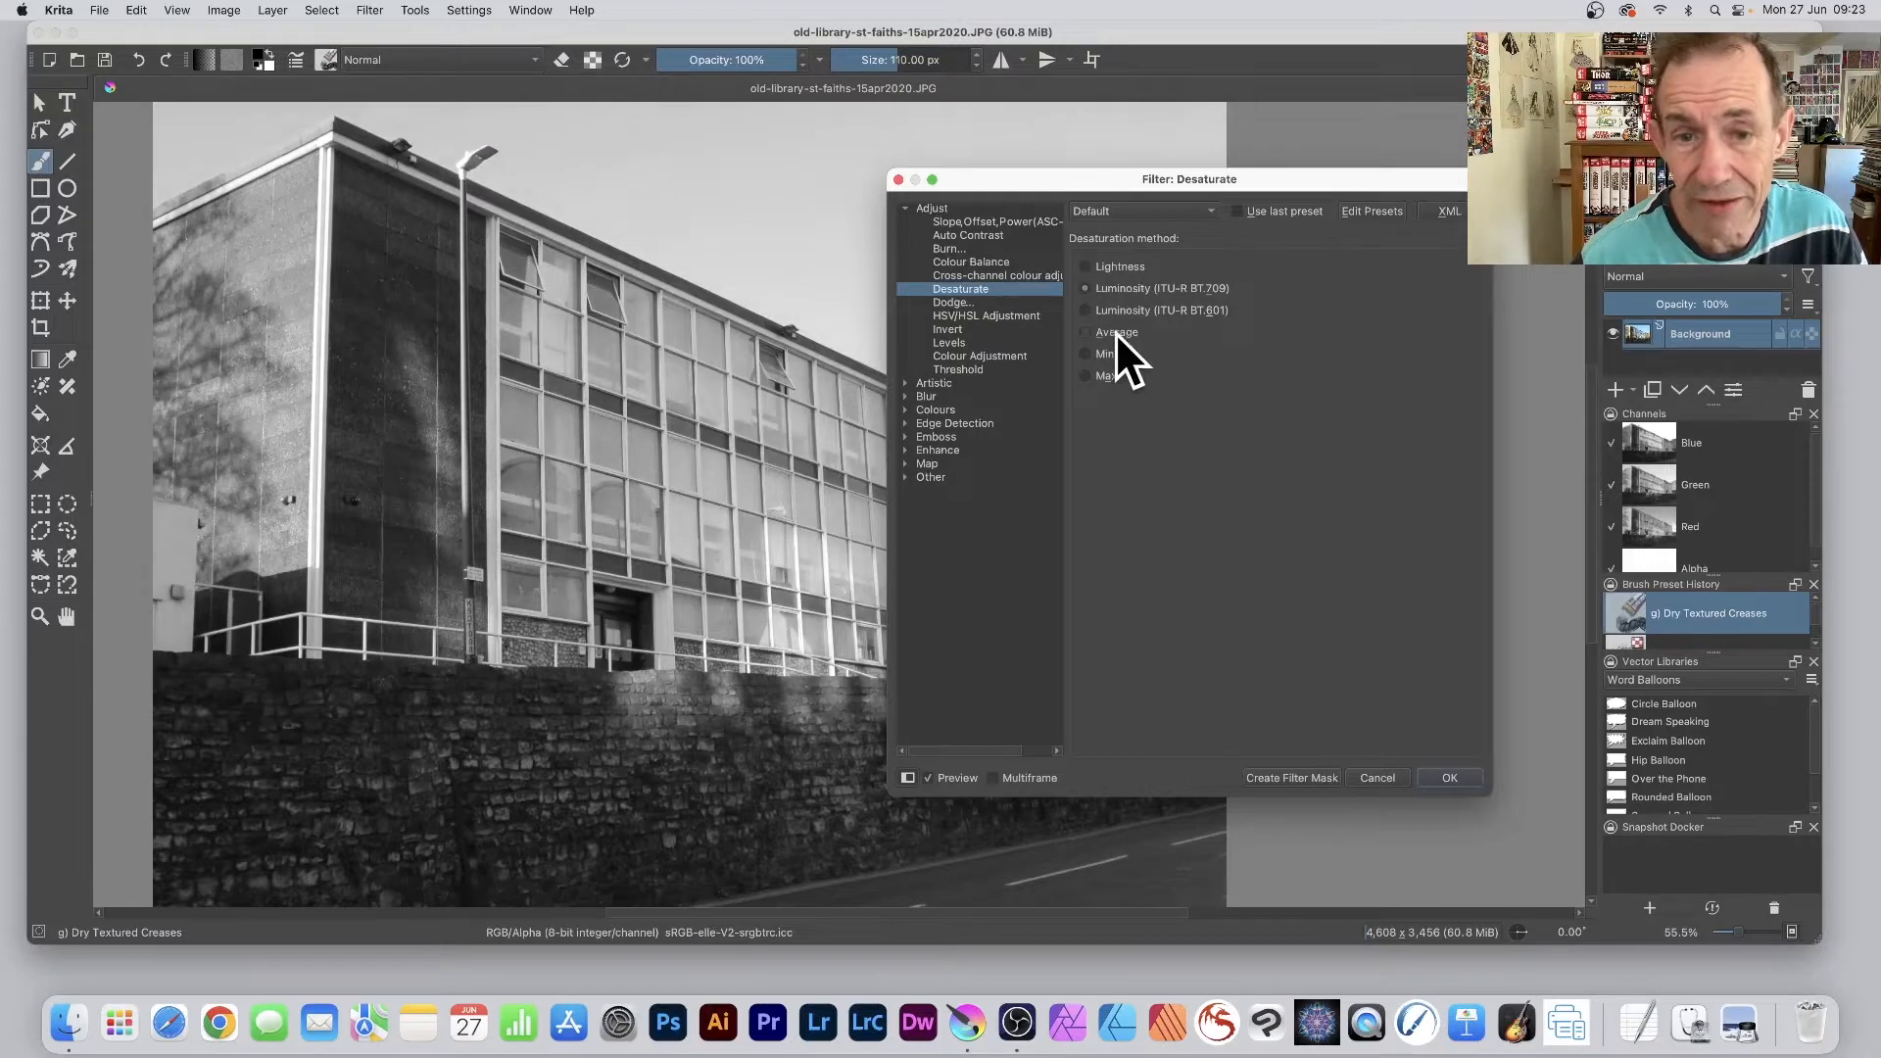
pyautogui.click(1115, 332)
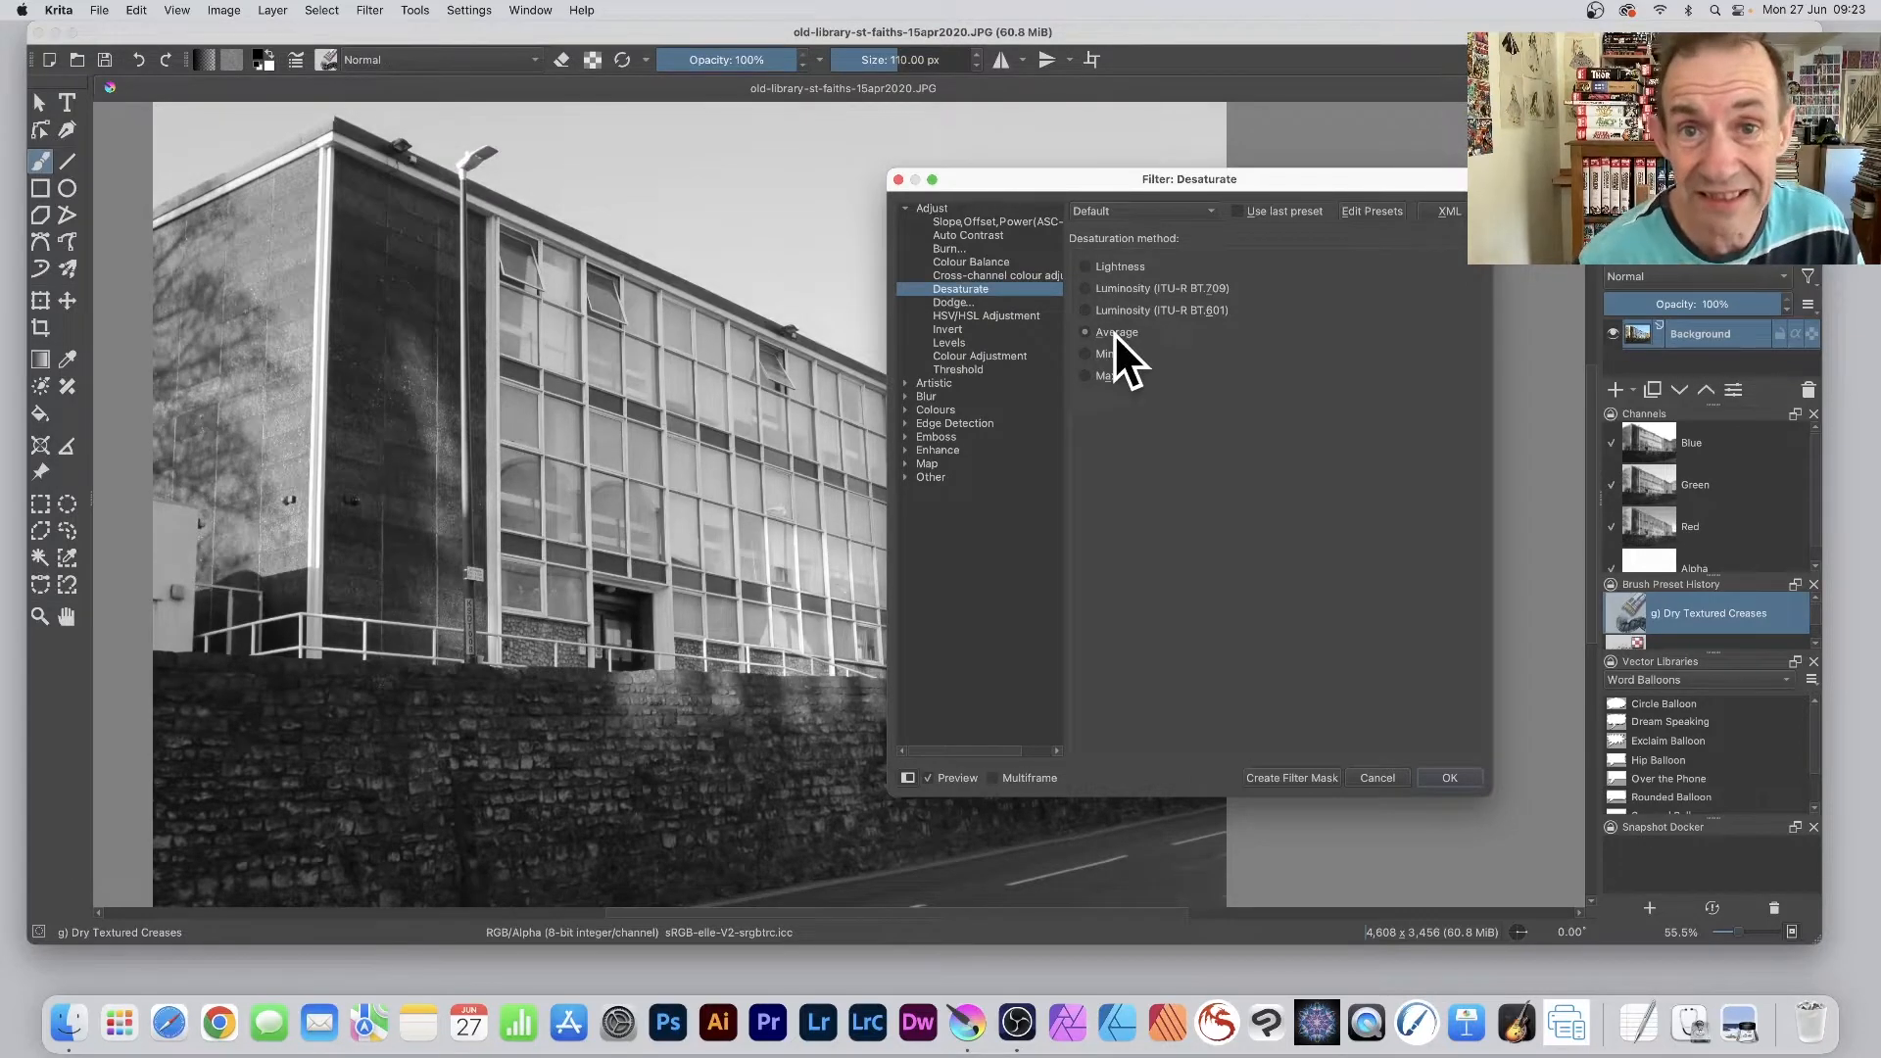
pyautogui.click(976, 316)
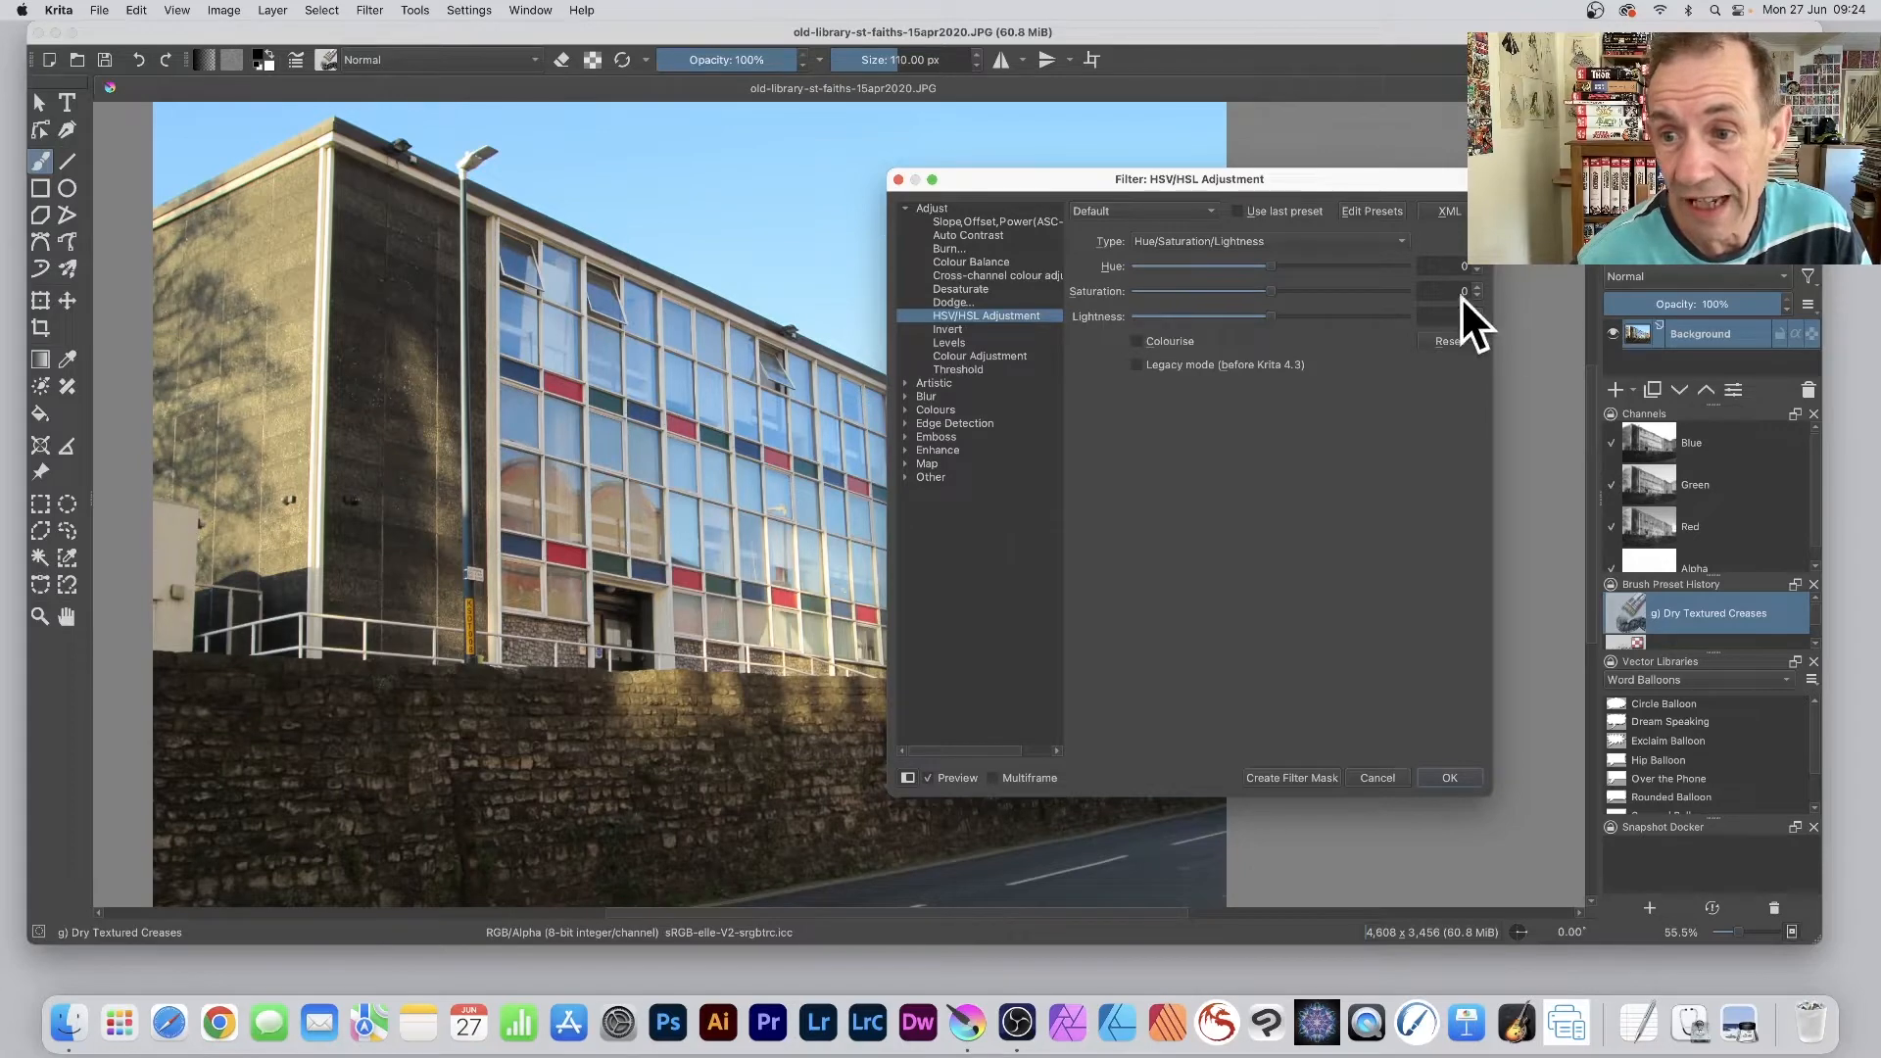
pyautogui.moveTo(1272, 290); pyautogui.dragTo(1122, 290)
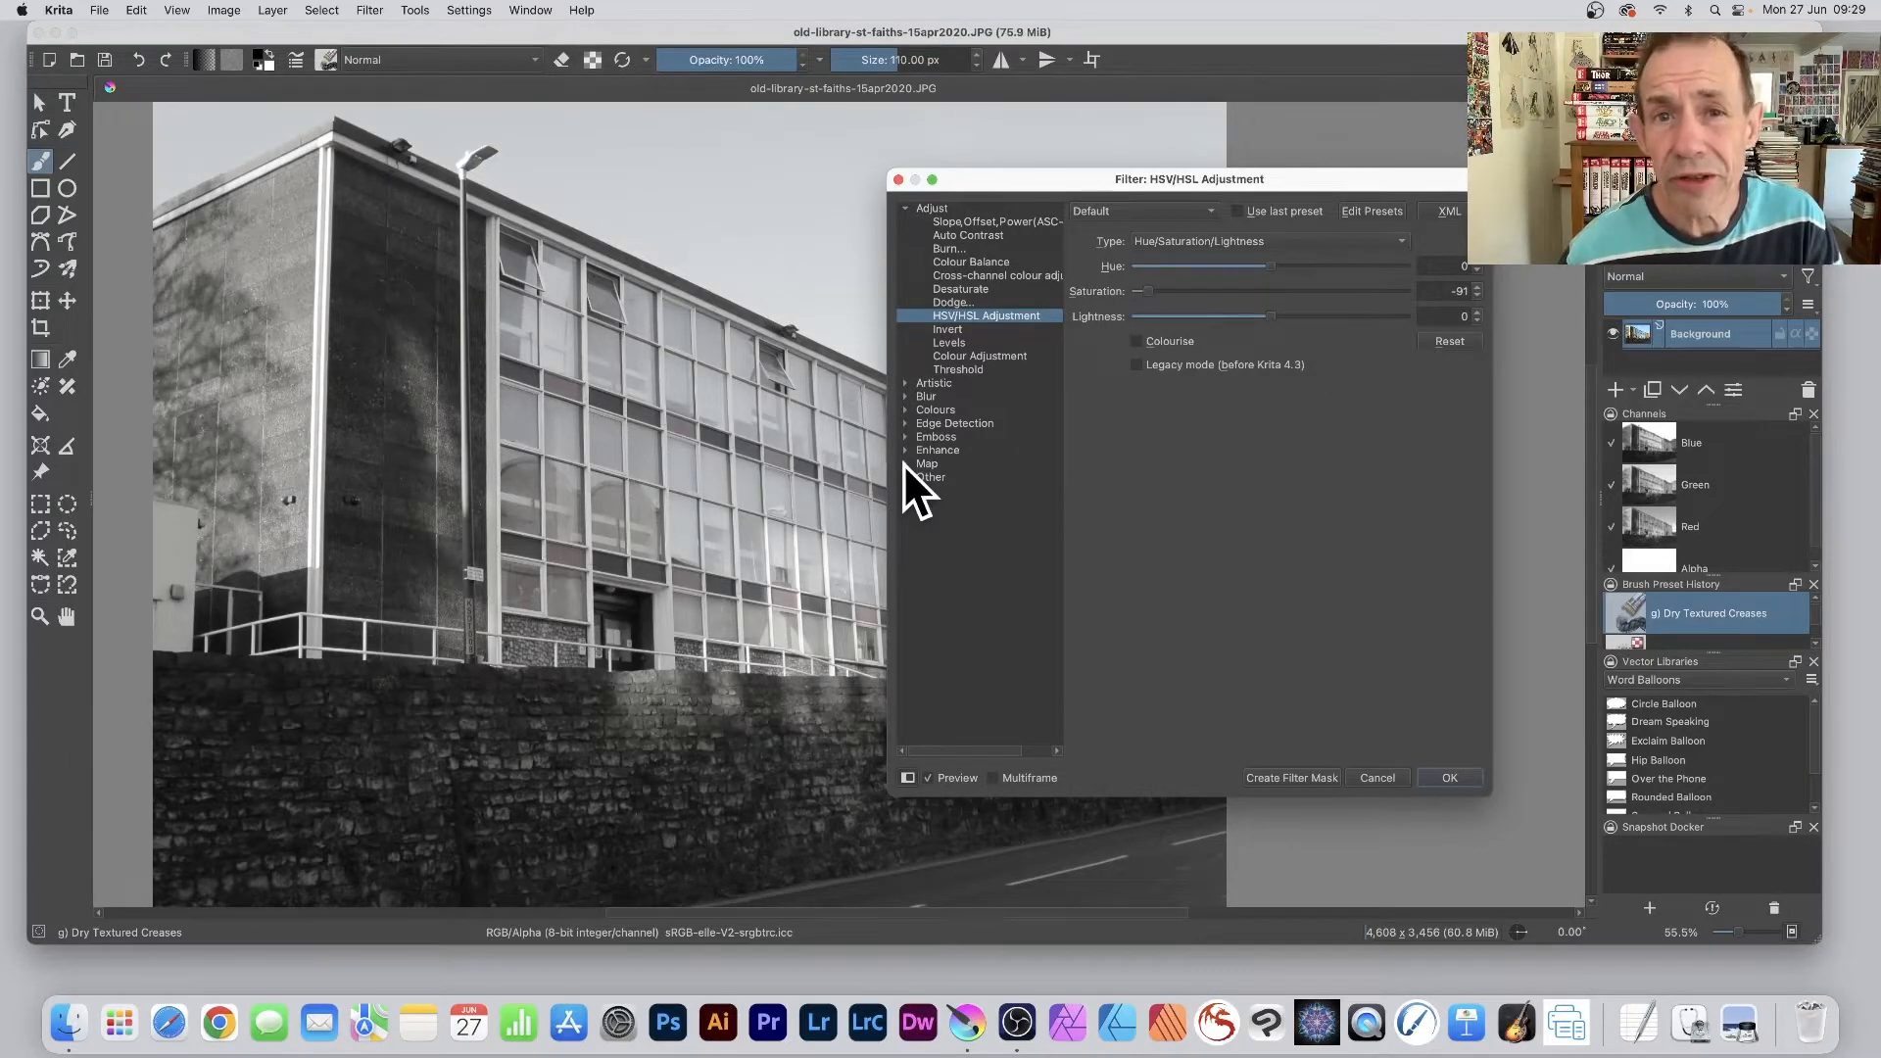
# - Switch the filter to Gradient Map and choose the Foreground to Background gradient preset
pyautogui.click(905, 464)
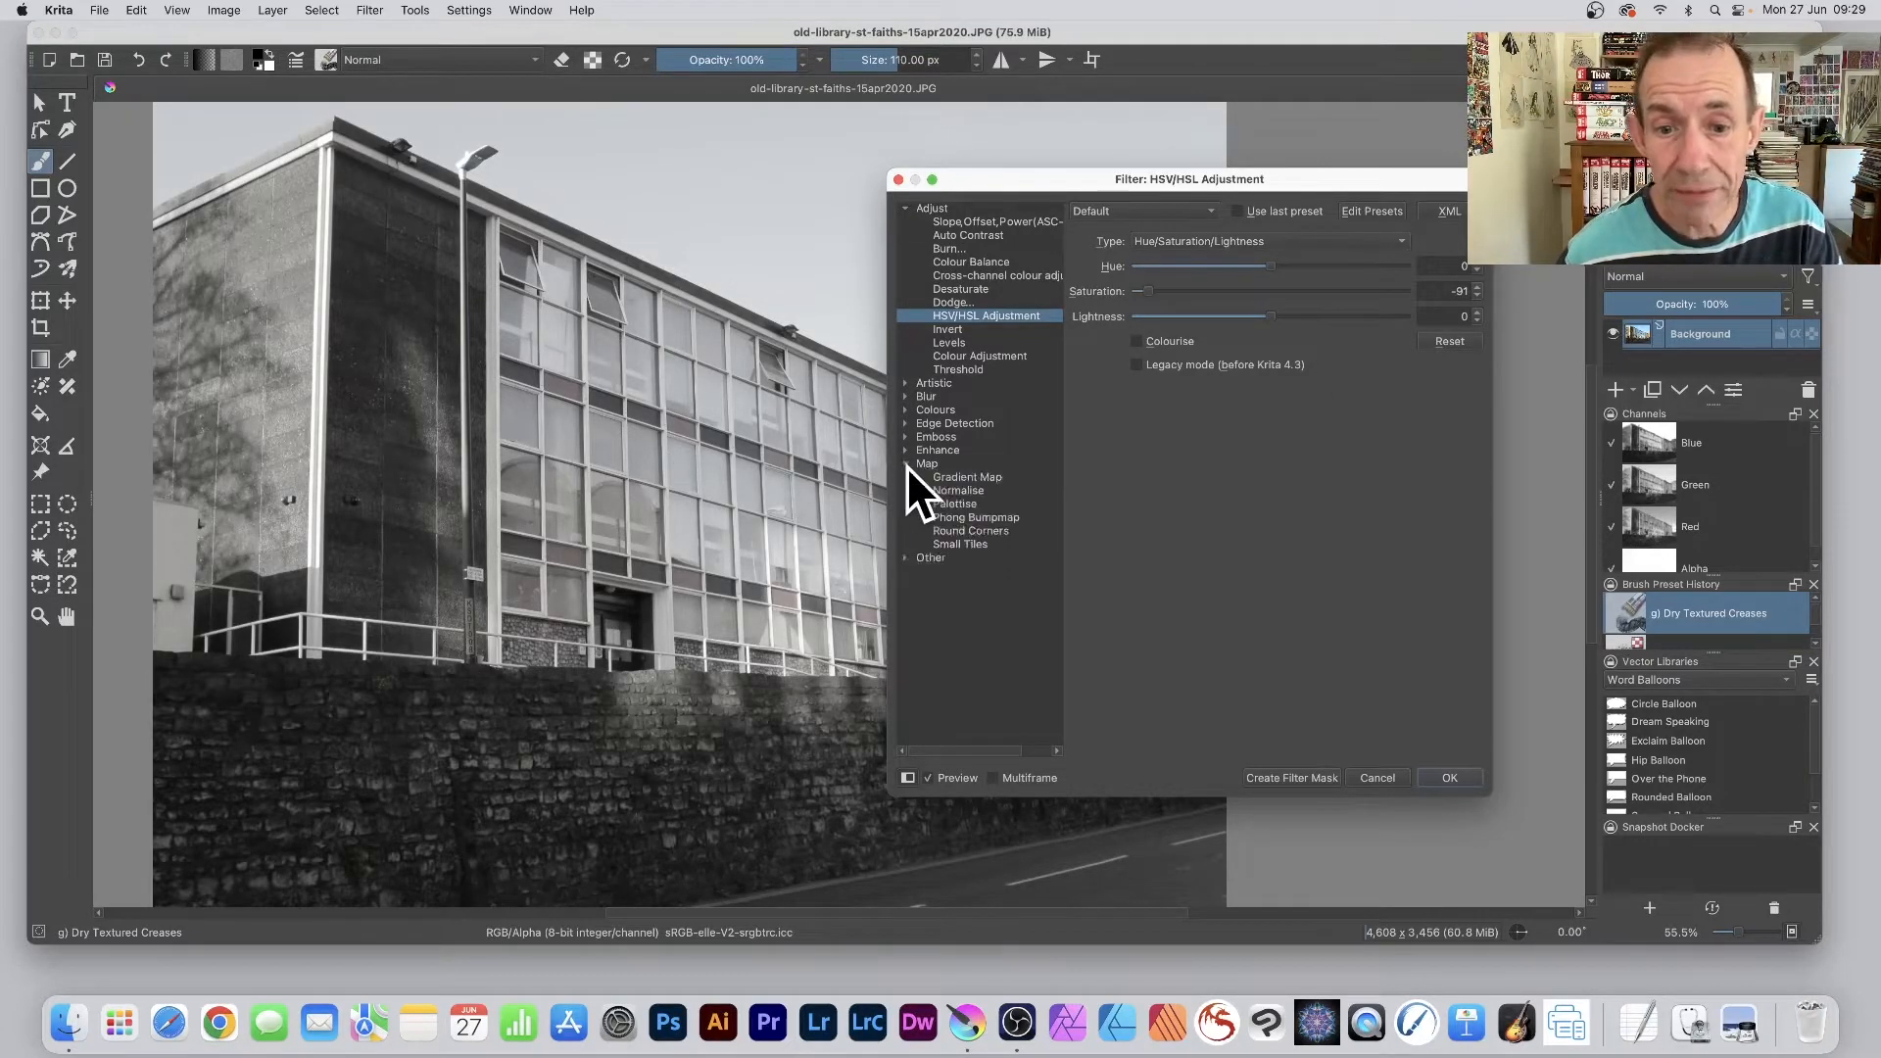
pyautogui.click(964, 476)
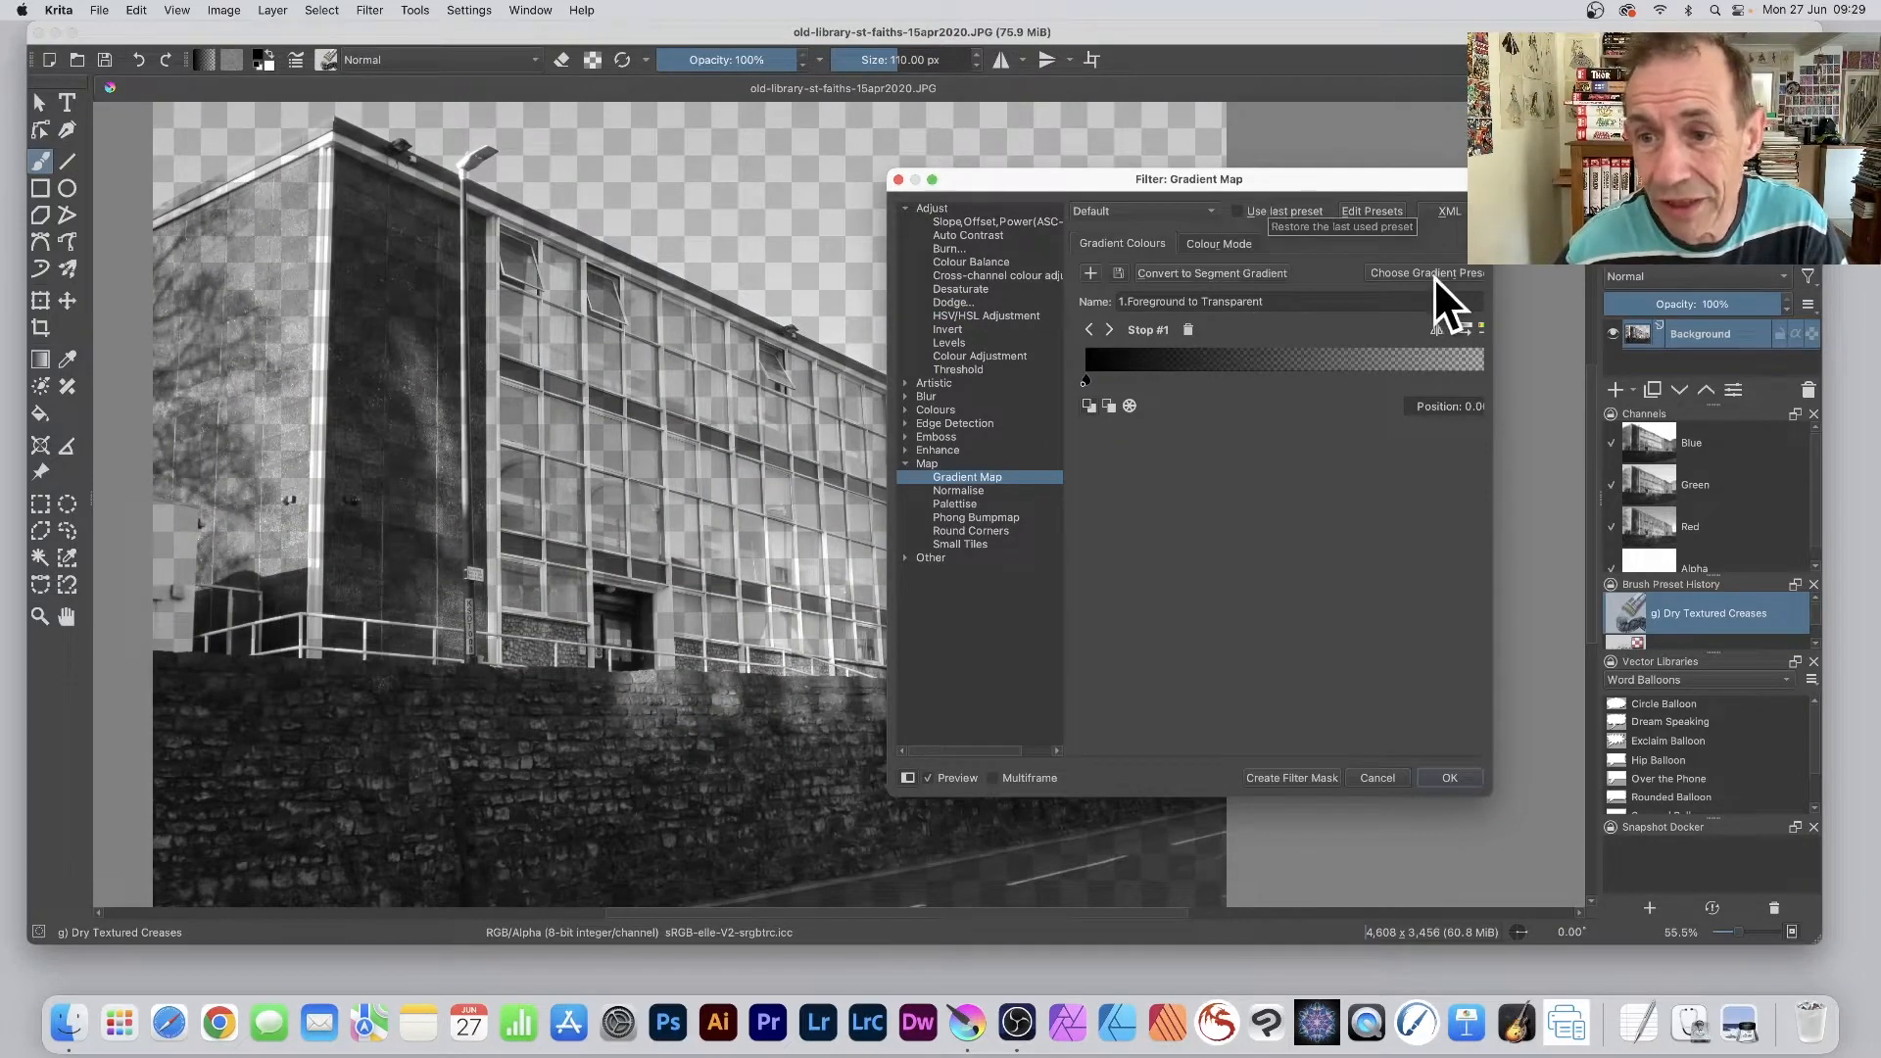
pyautogui.click(1401, 272)
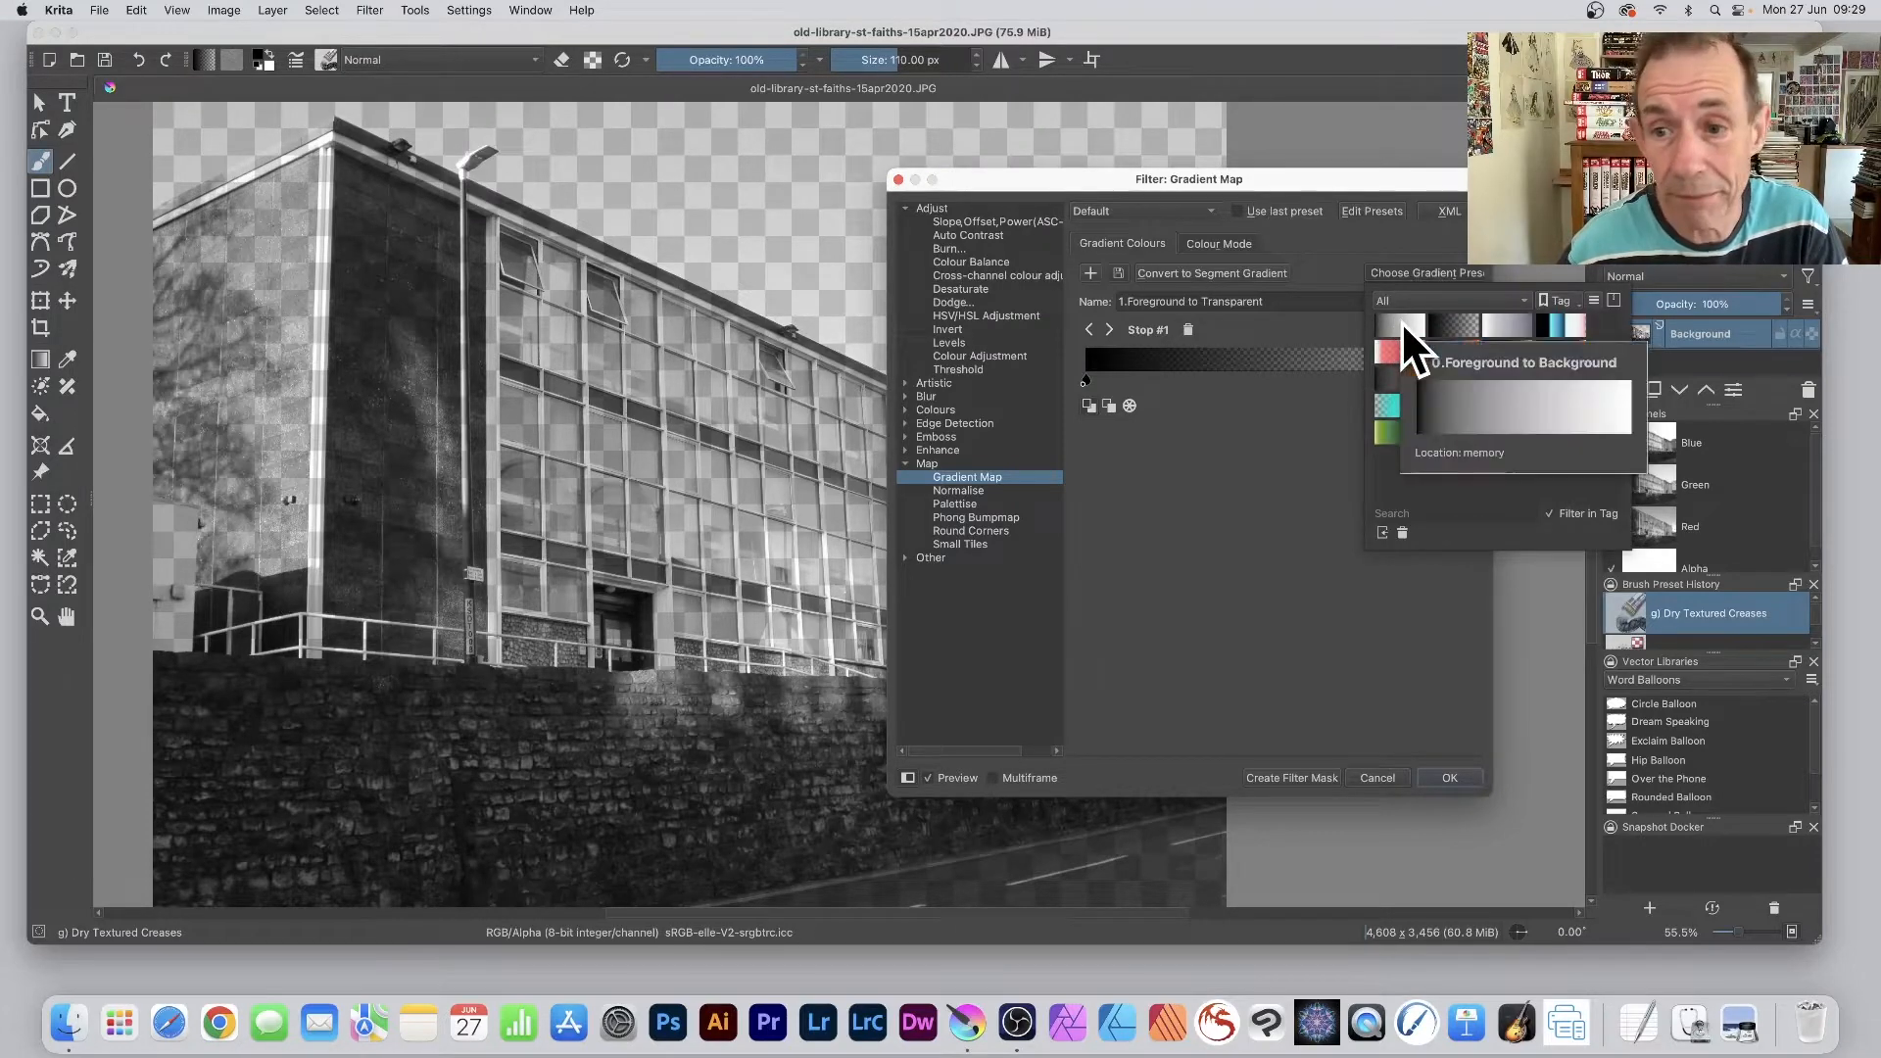
pyautogui.click(1401, 325)
pyautogui.click(1271, 460)
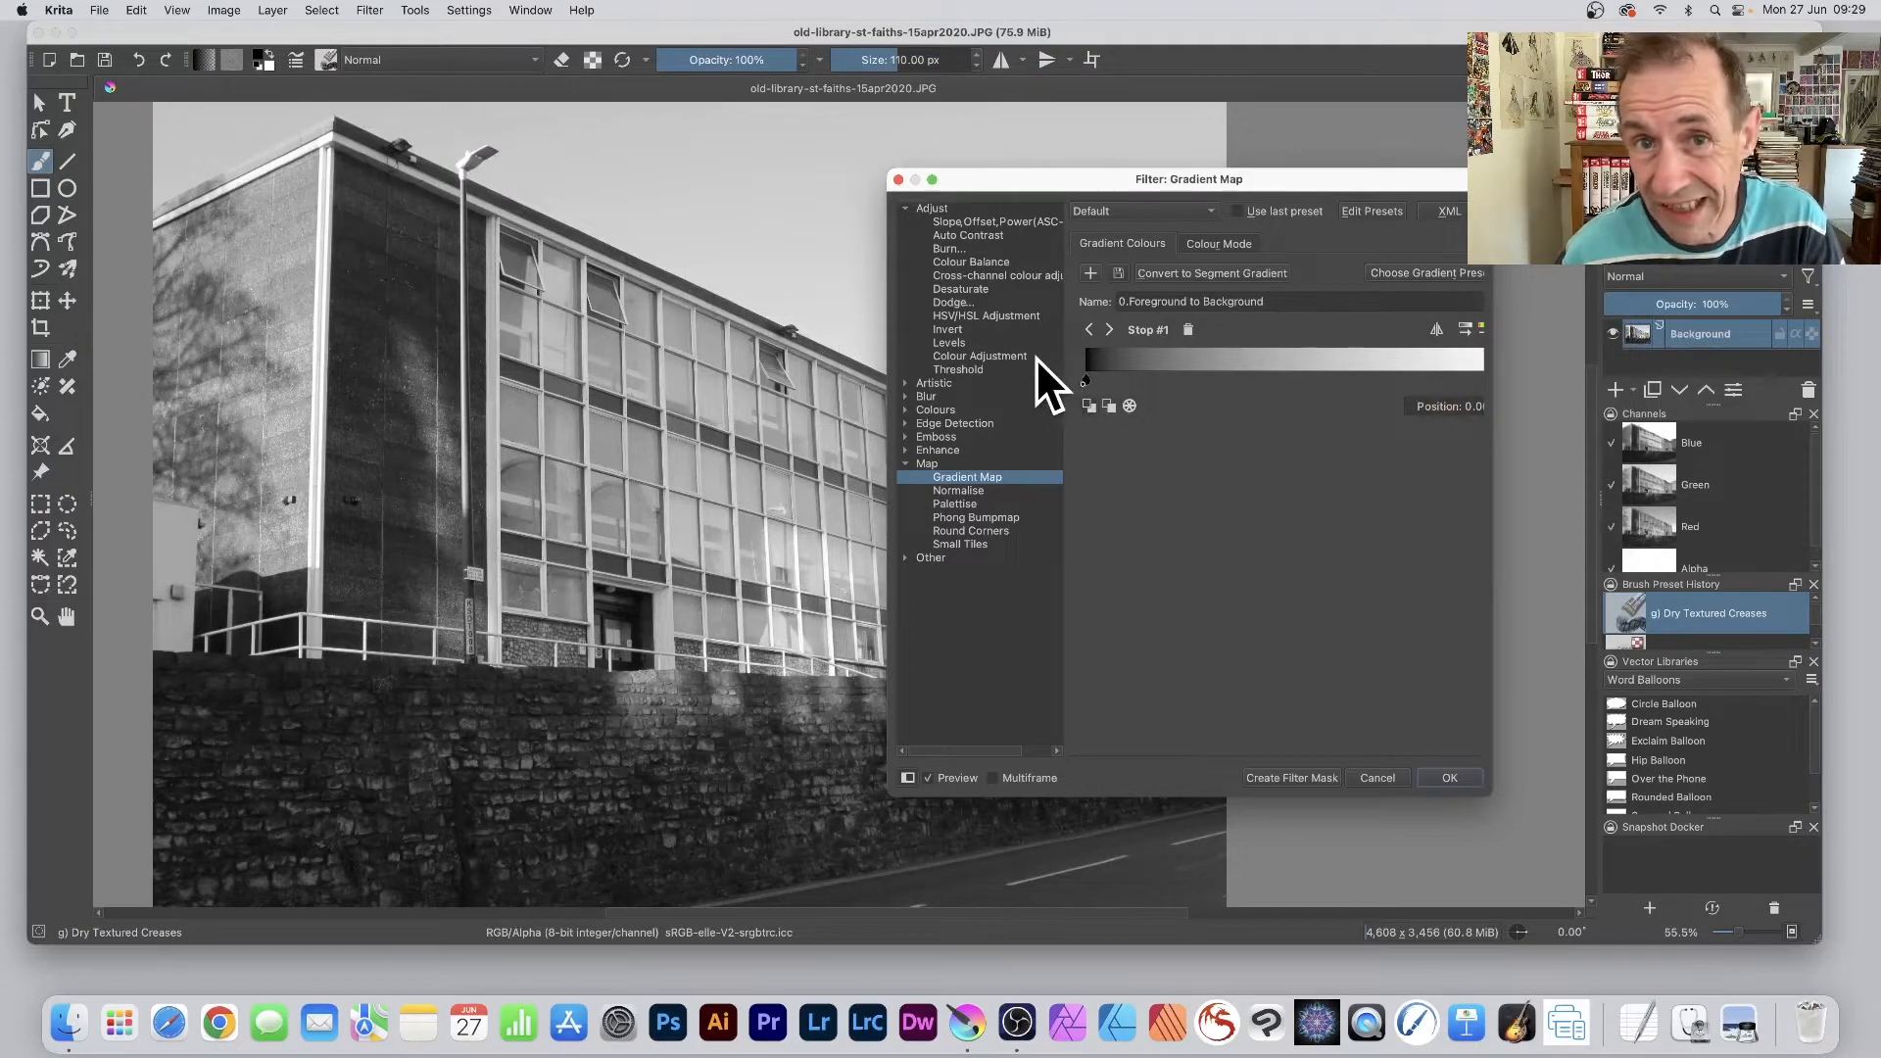
# - Try raising the contrast by shifting the gradient's black stop and white stop inward
pyautogui.click(1432, 365)
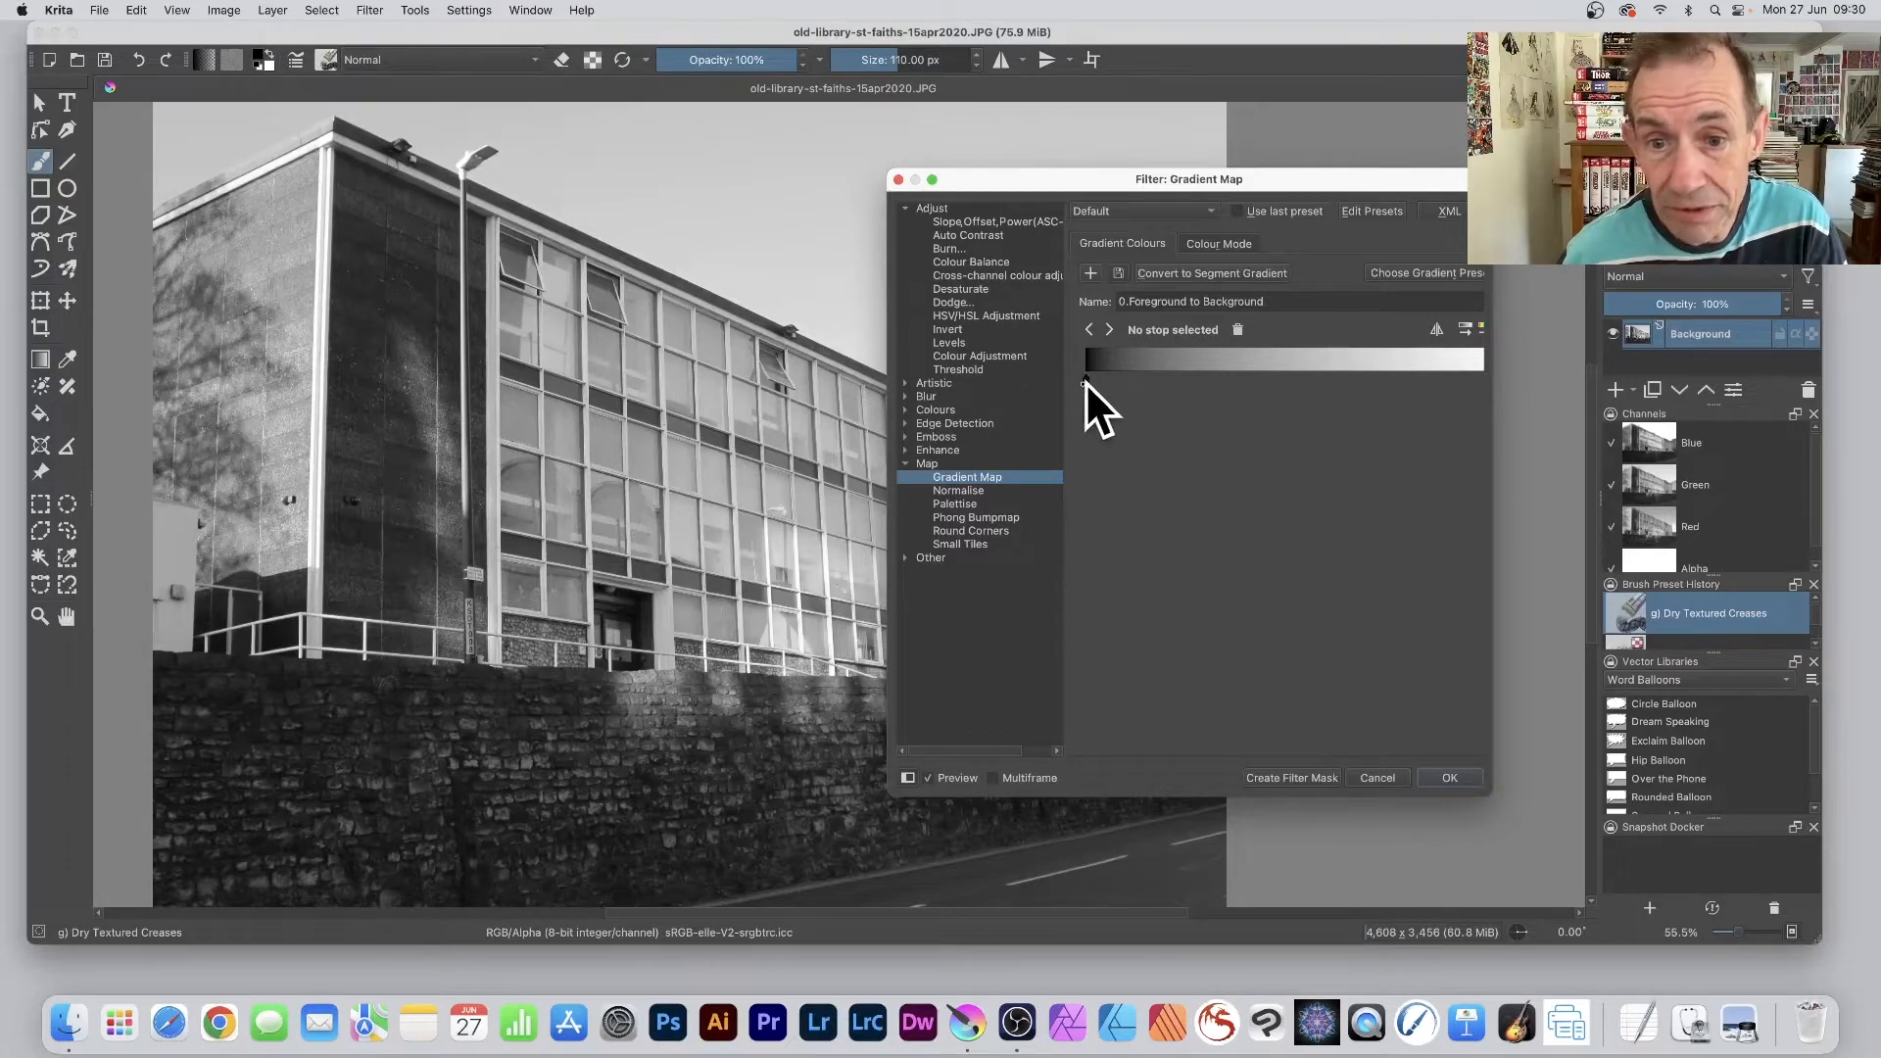
pyautogui.moveTo(1085, 381); pyautogui.dragTo(1166, 380)
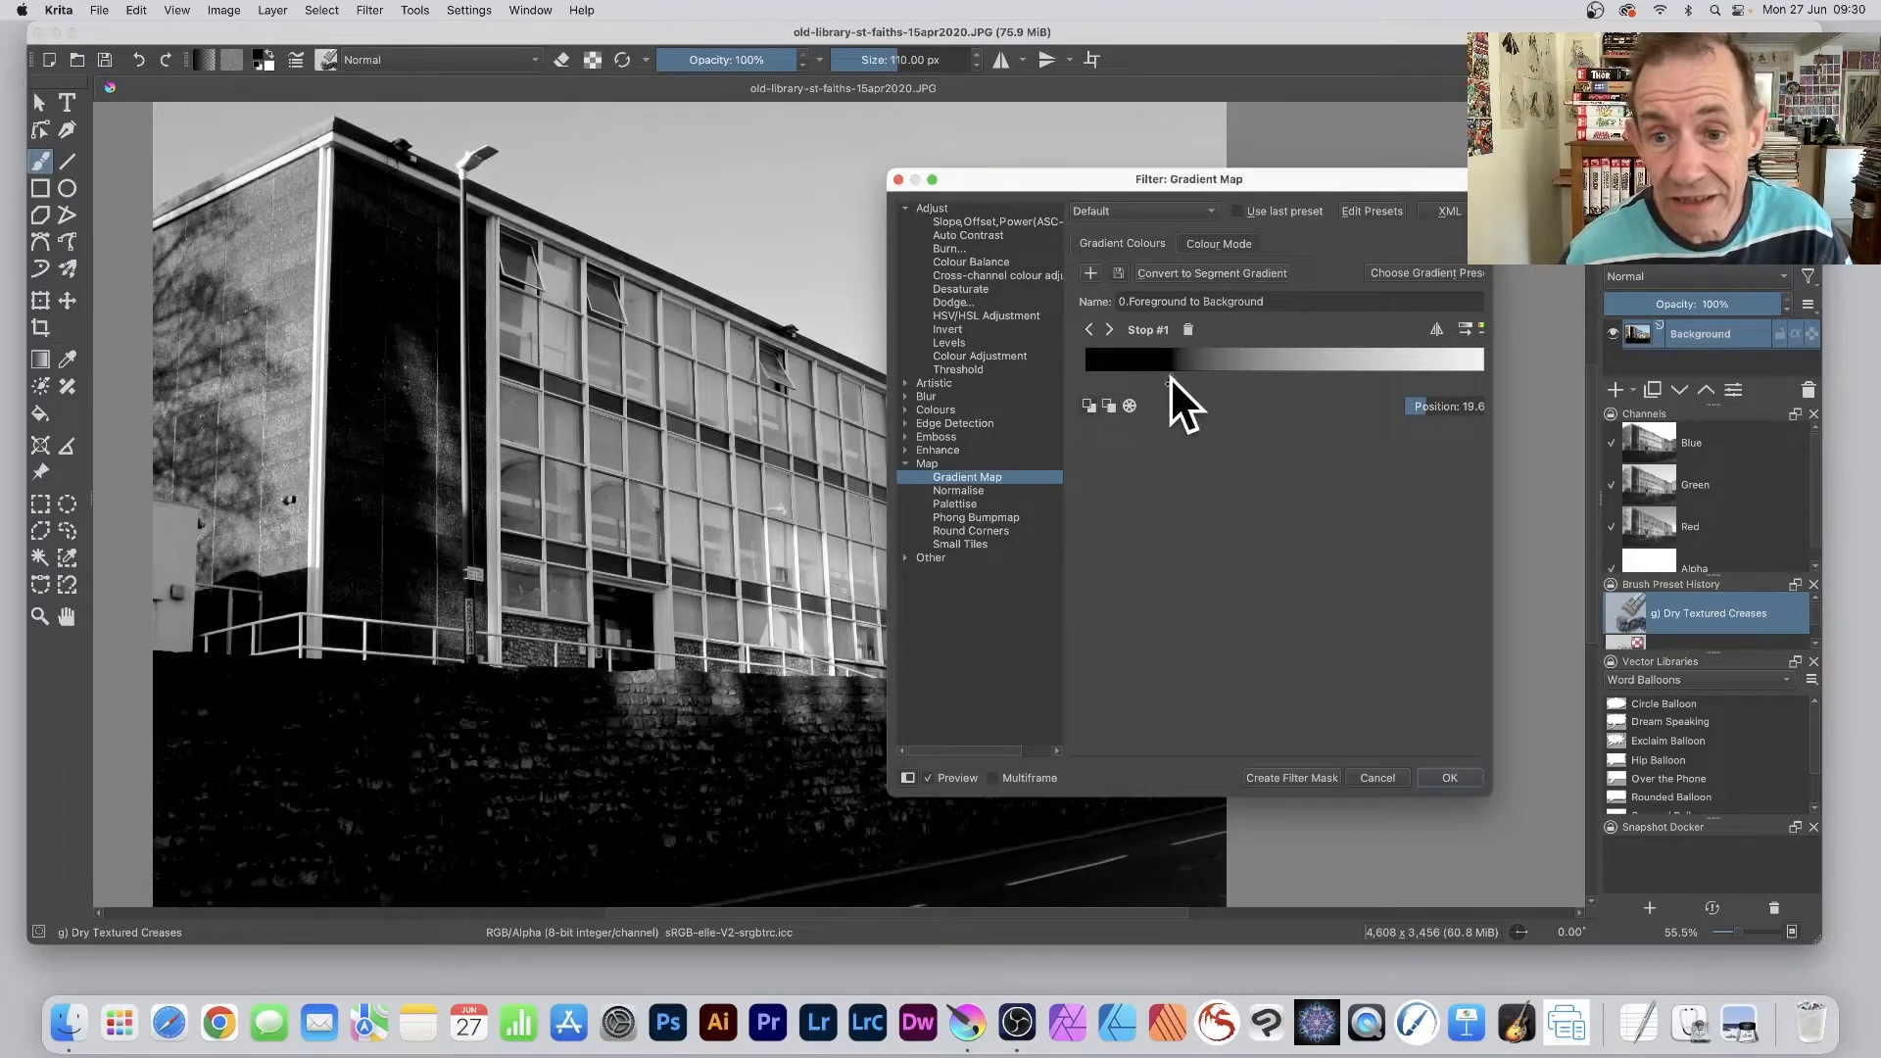
pyautogui.moveTo(1169, 378); pyautogui.dragTo(1112, 380)
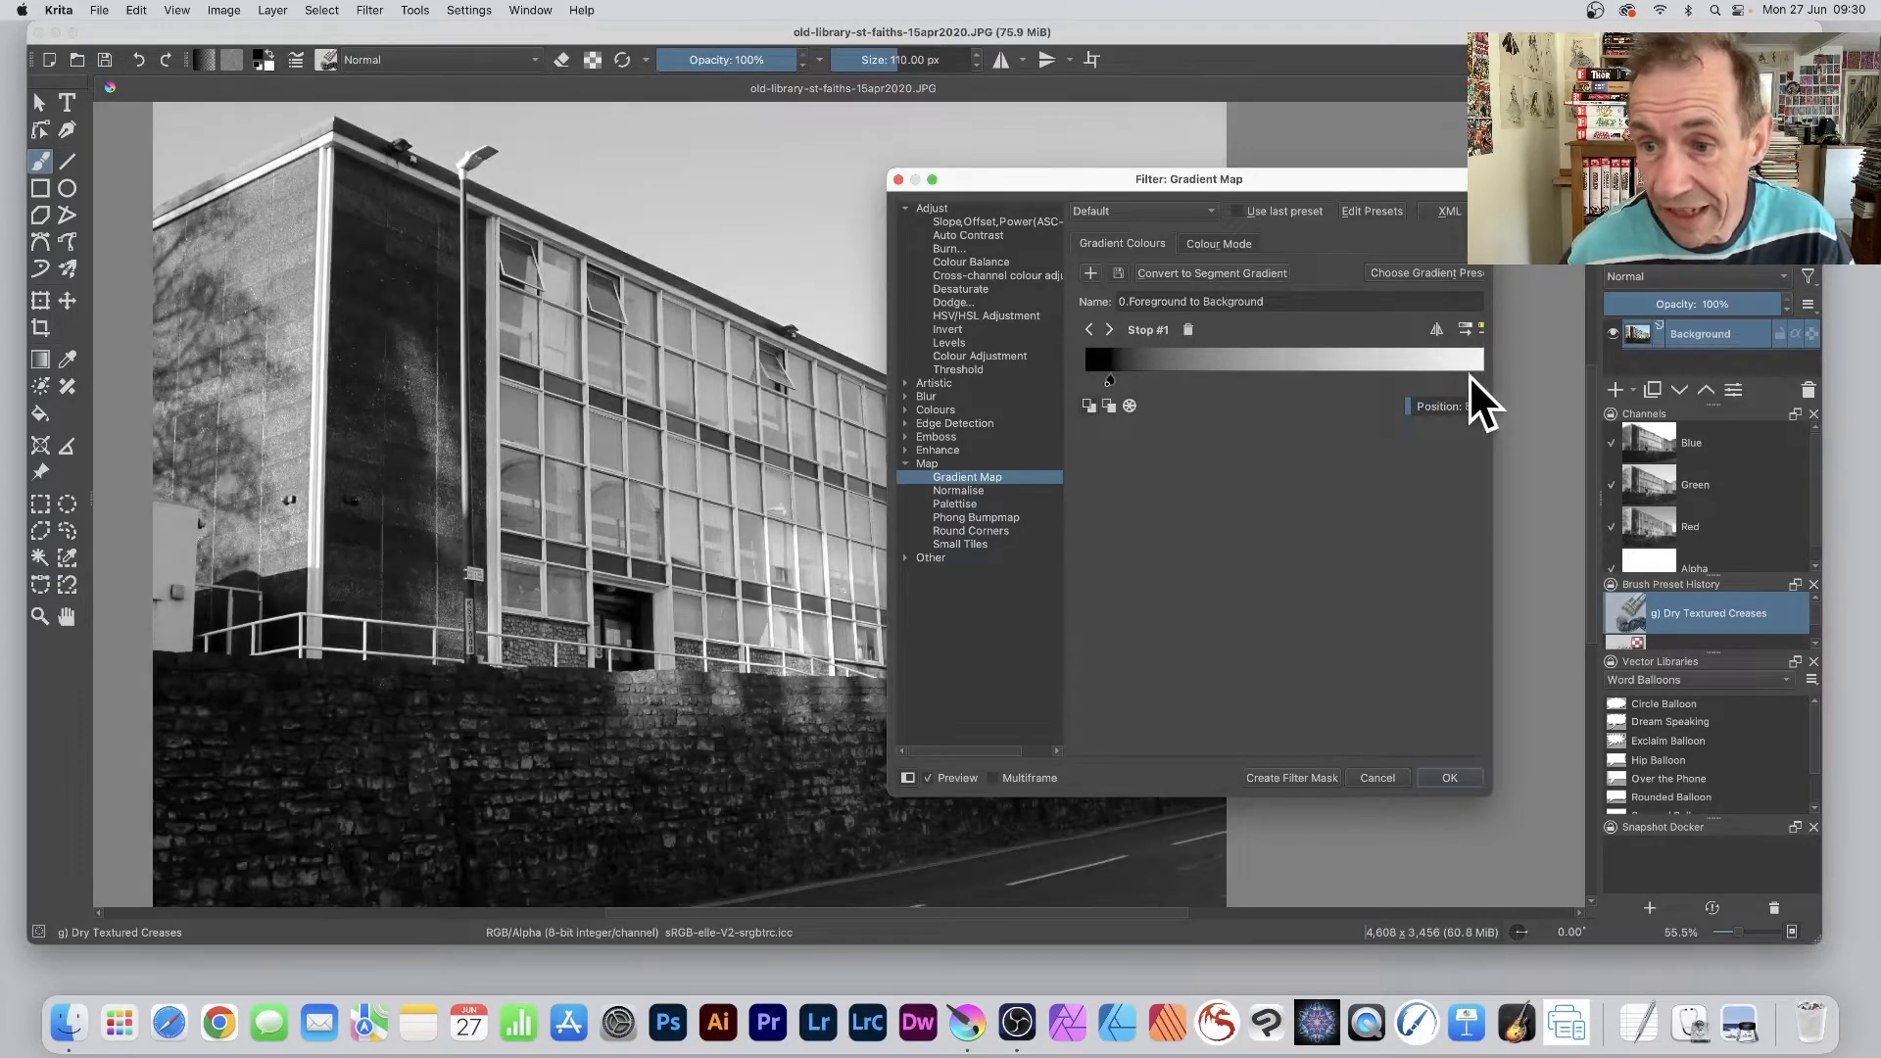
pyautogui.click(1458, 380)
pyautogui.moveTo(1464, 381); pyautogui.dragTo(1228, 370)
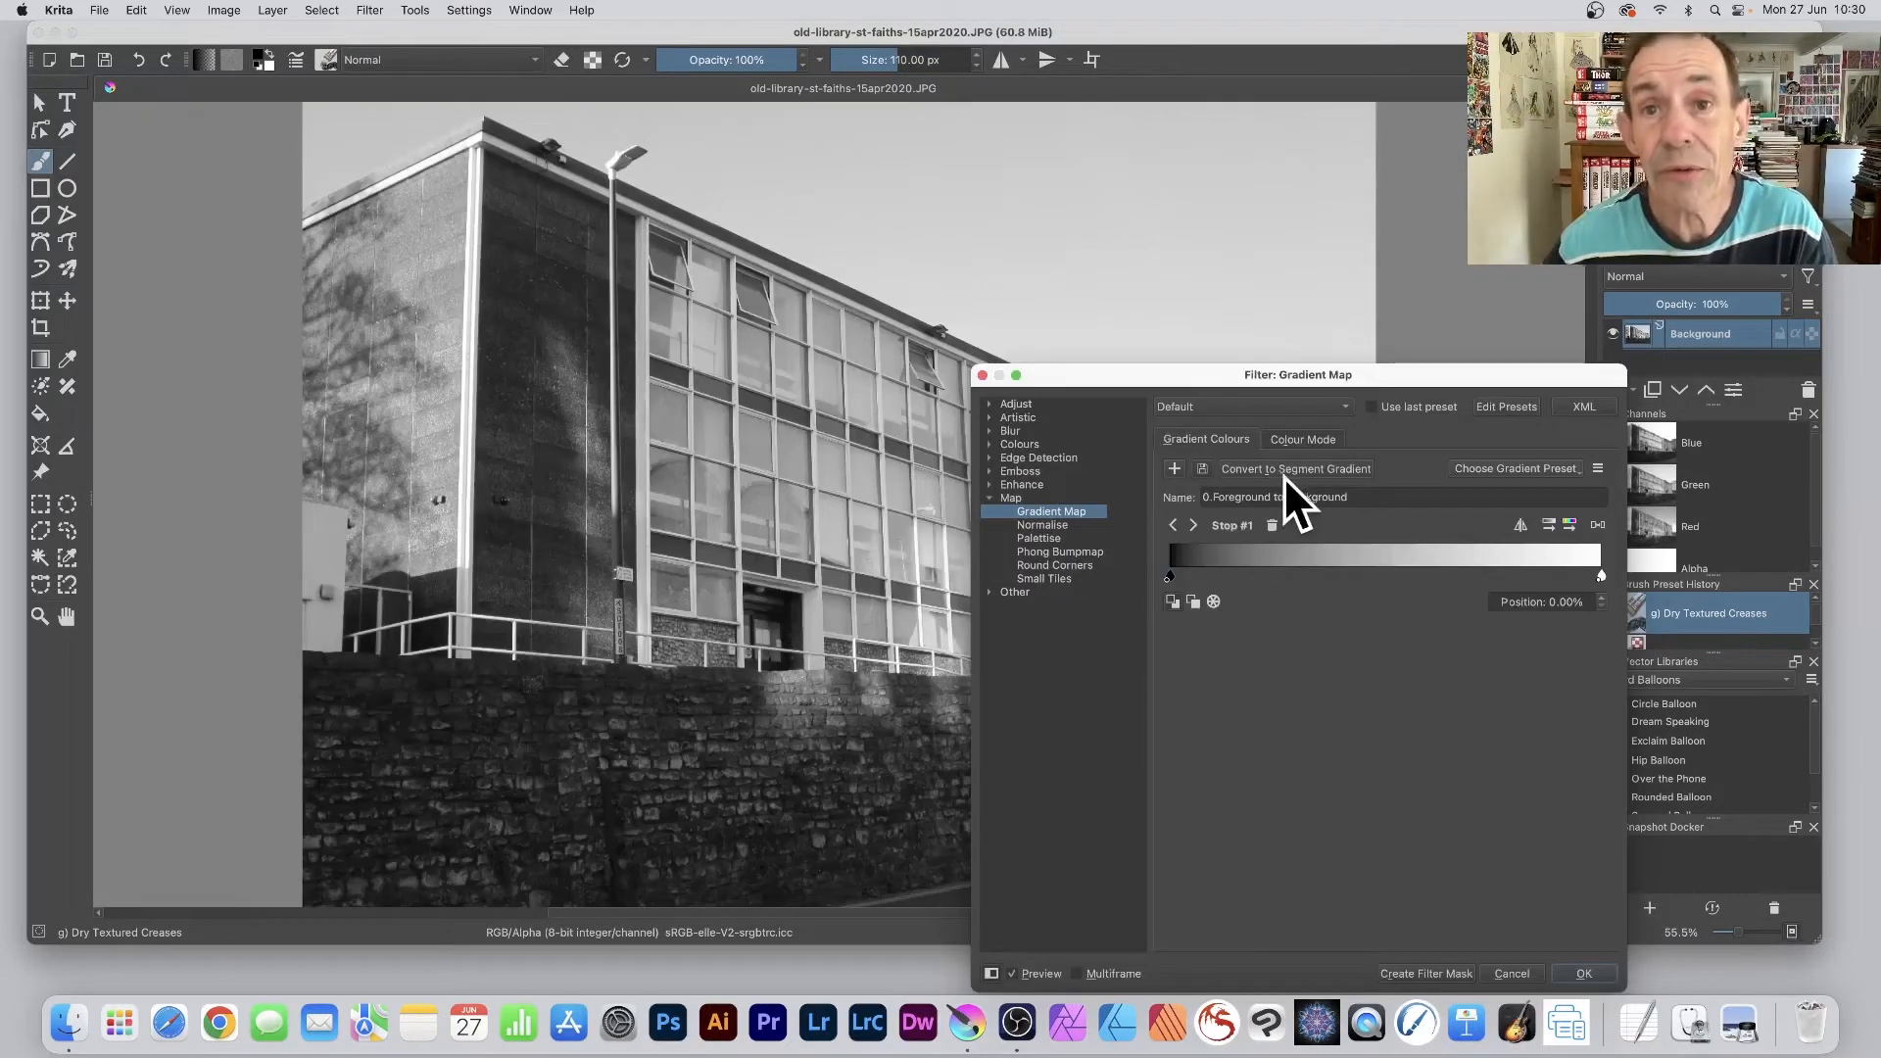
# - Try the Nearest colour mode for the gradient map, and change it to Dither
pyautogui.click(1299, 439)
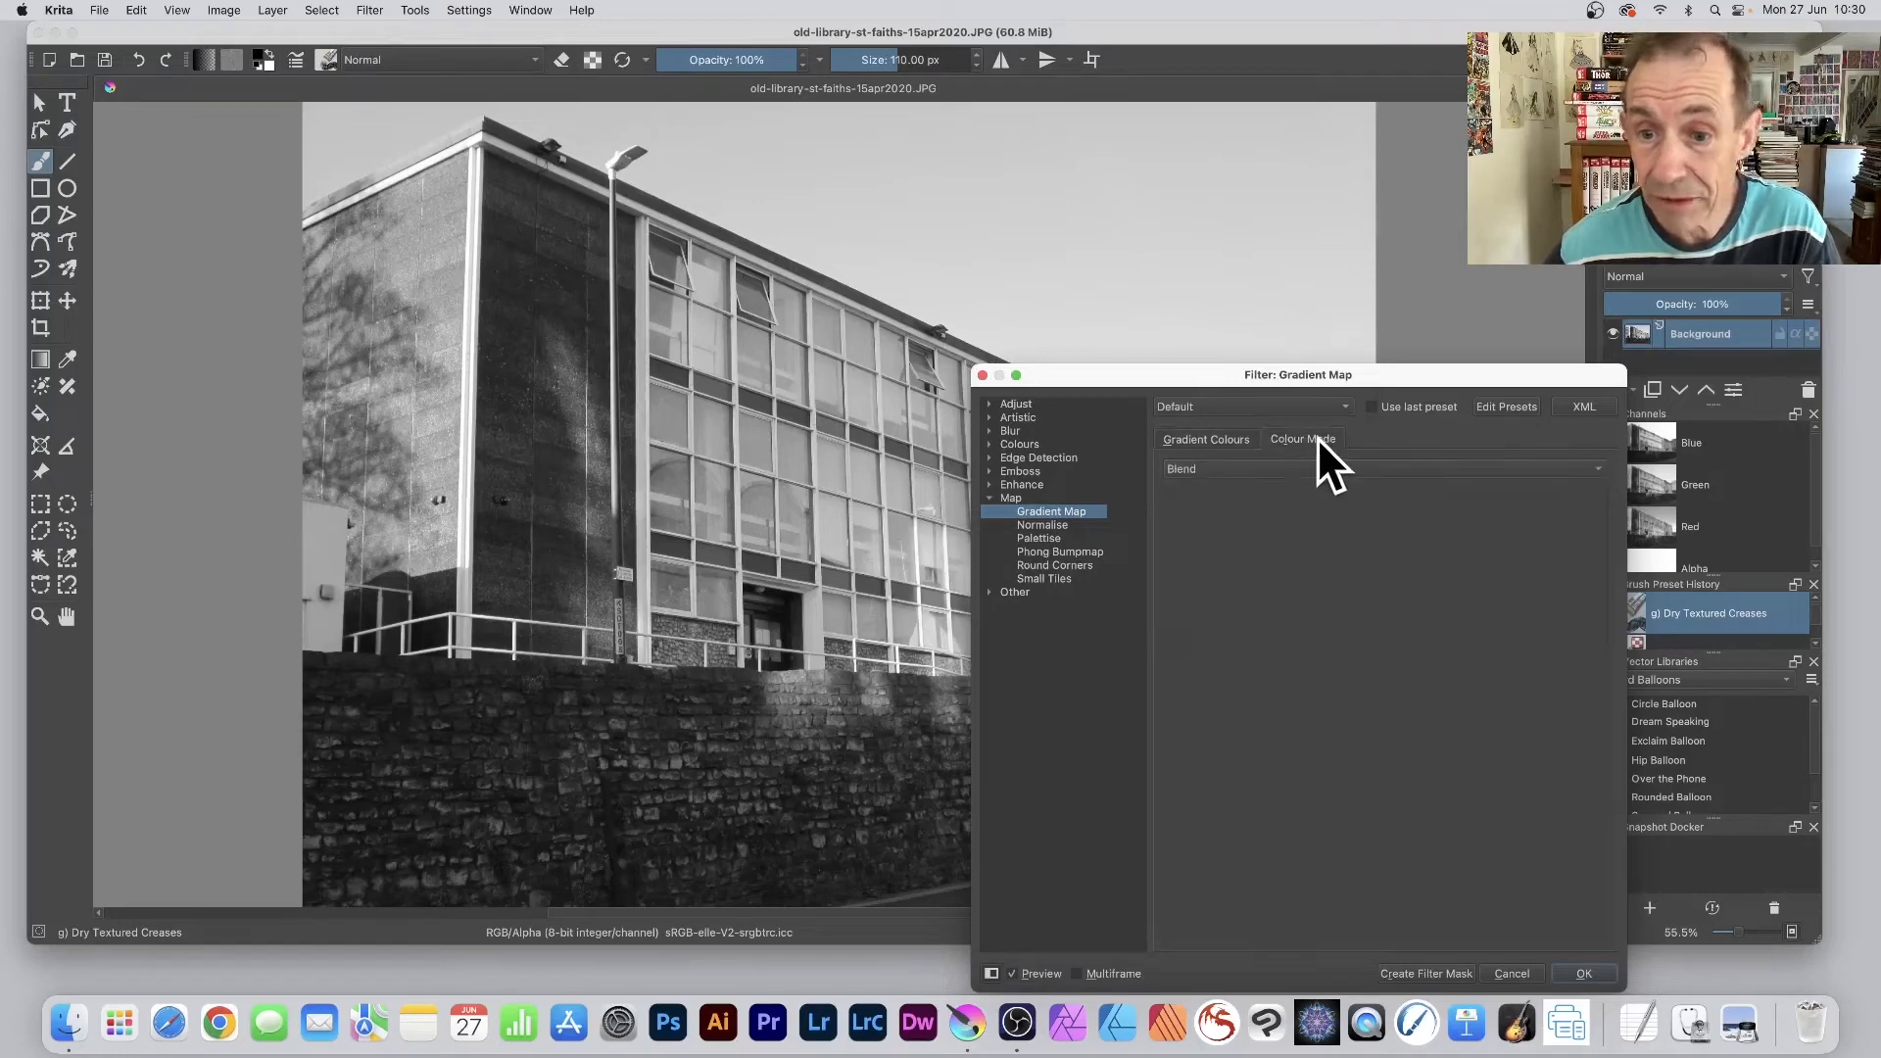
pyautogui.click(1227, 474)
pyautogui.click(1219, 492)
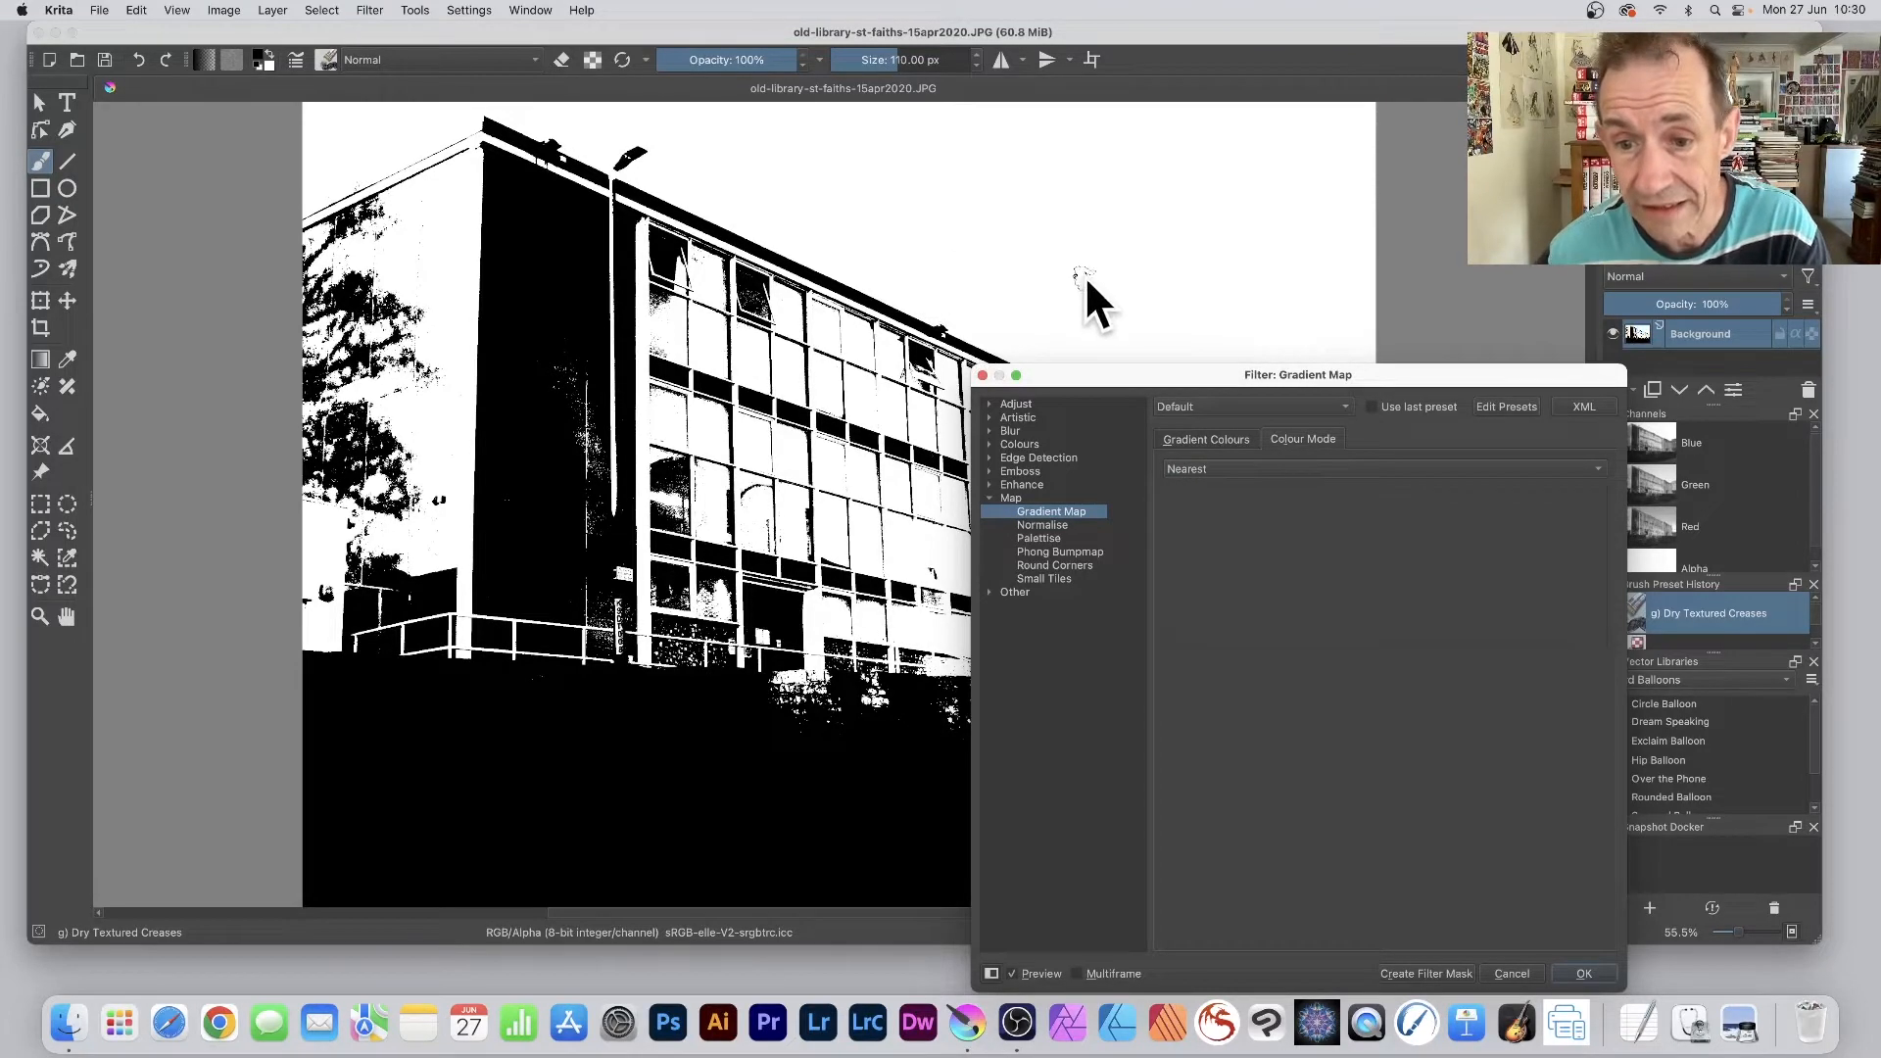
pyautogui.click(1220, 474)
pyautogui.click(1202, 486)
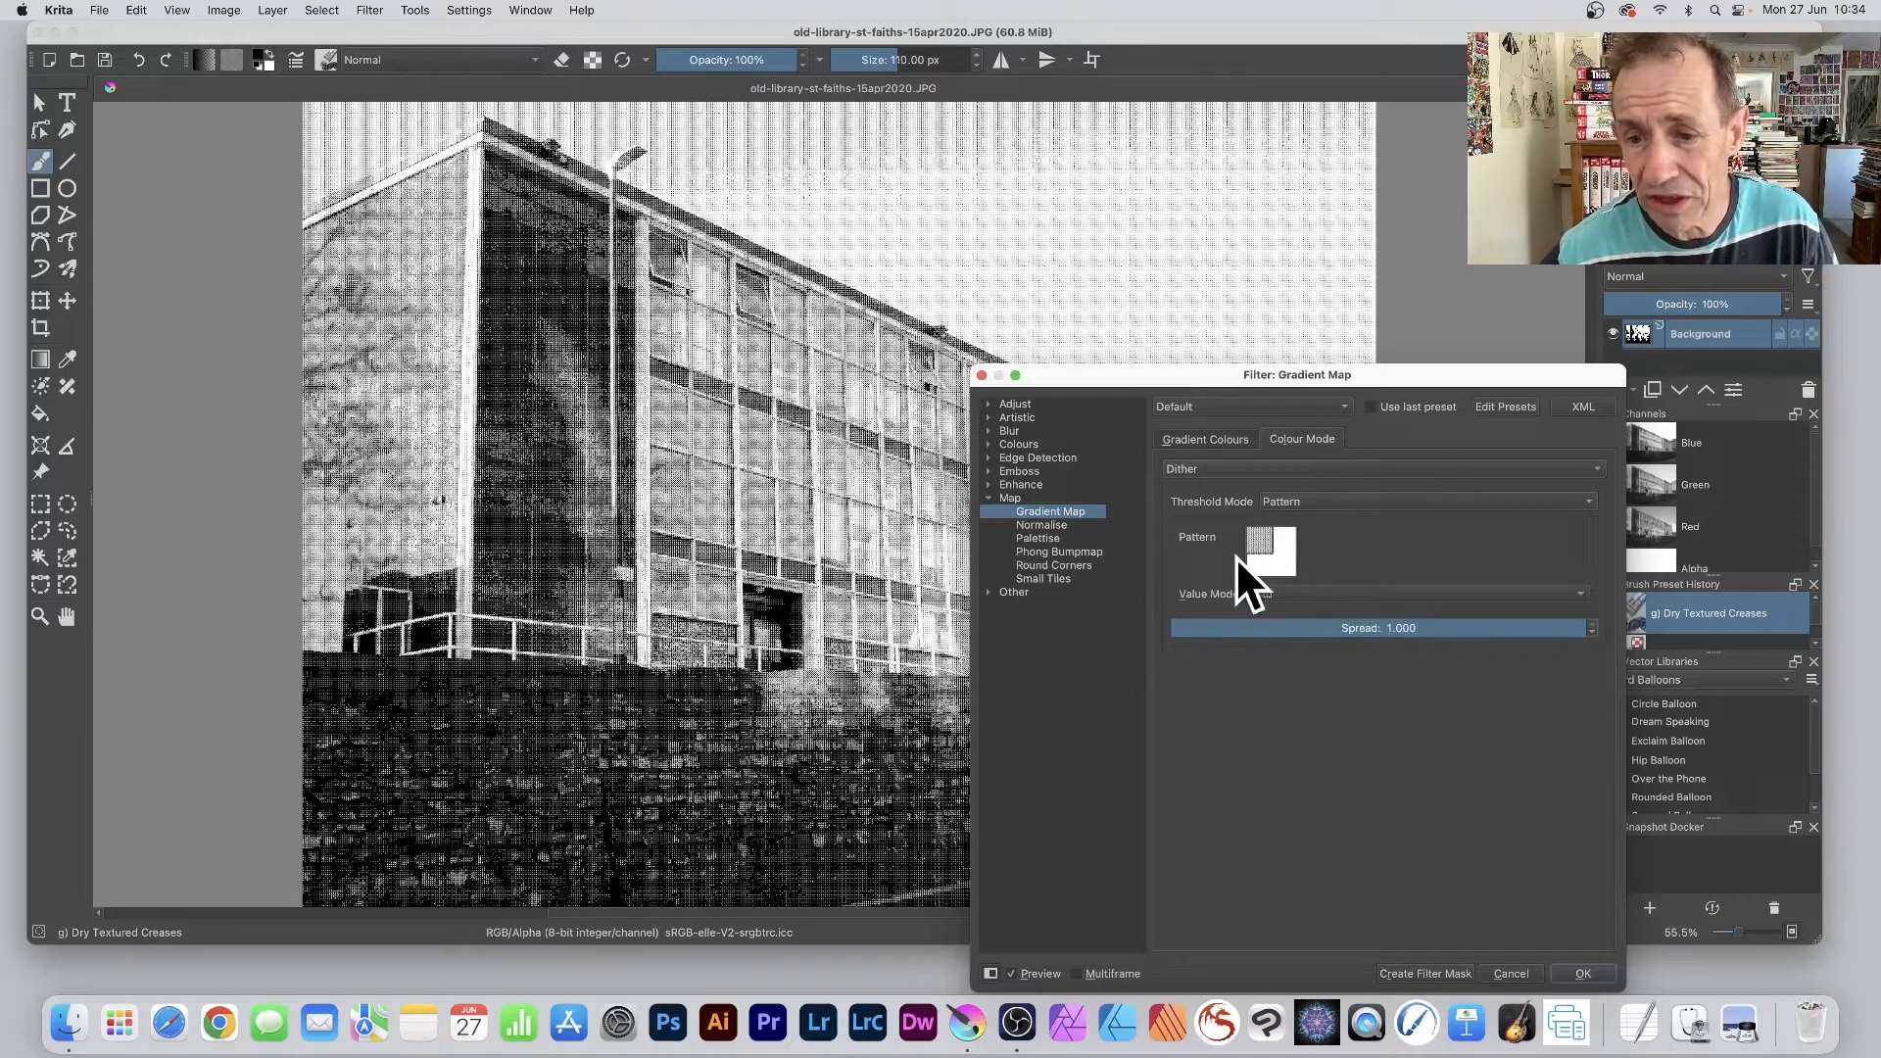
# - Try several texture patterns from the pattern collection for the dither
pyautogui.click(1274, 551)
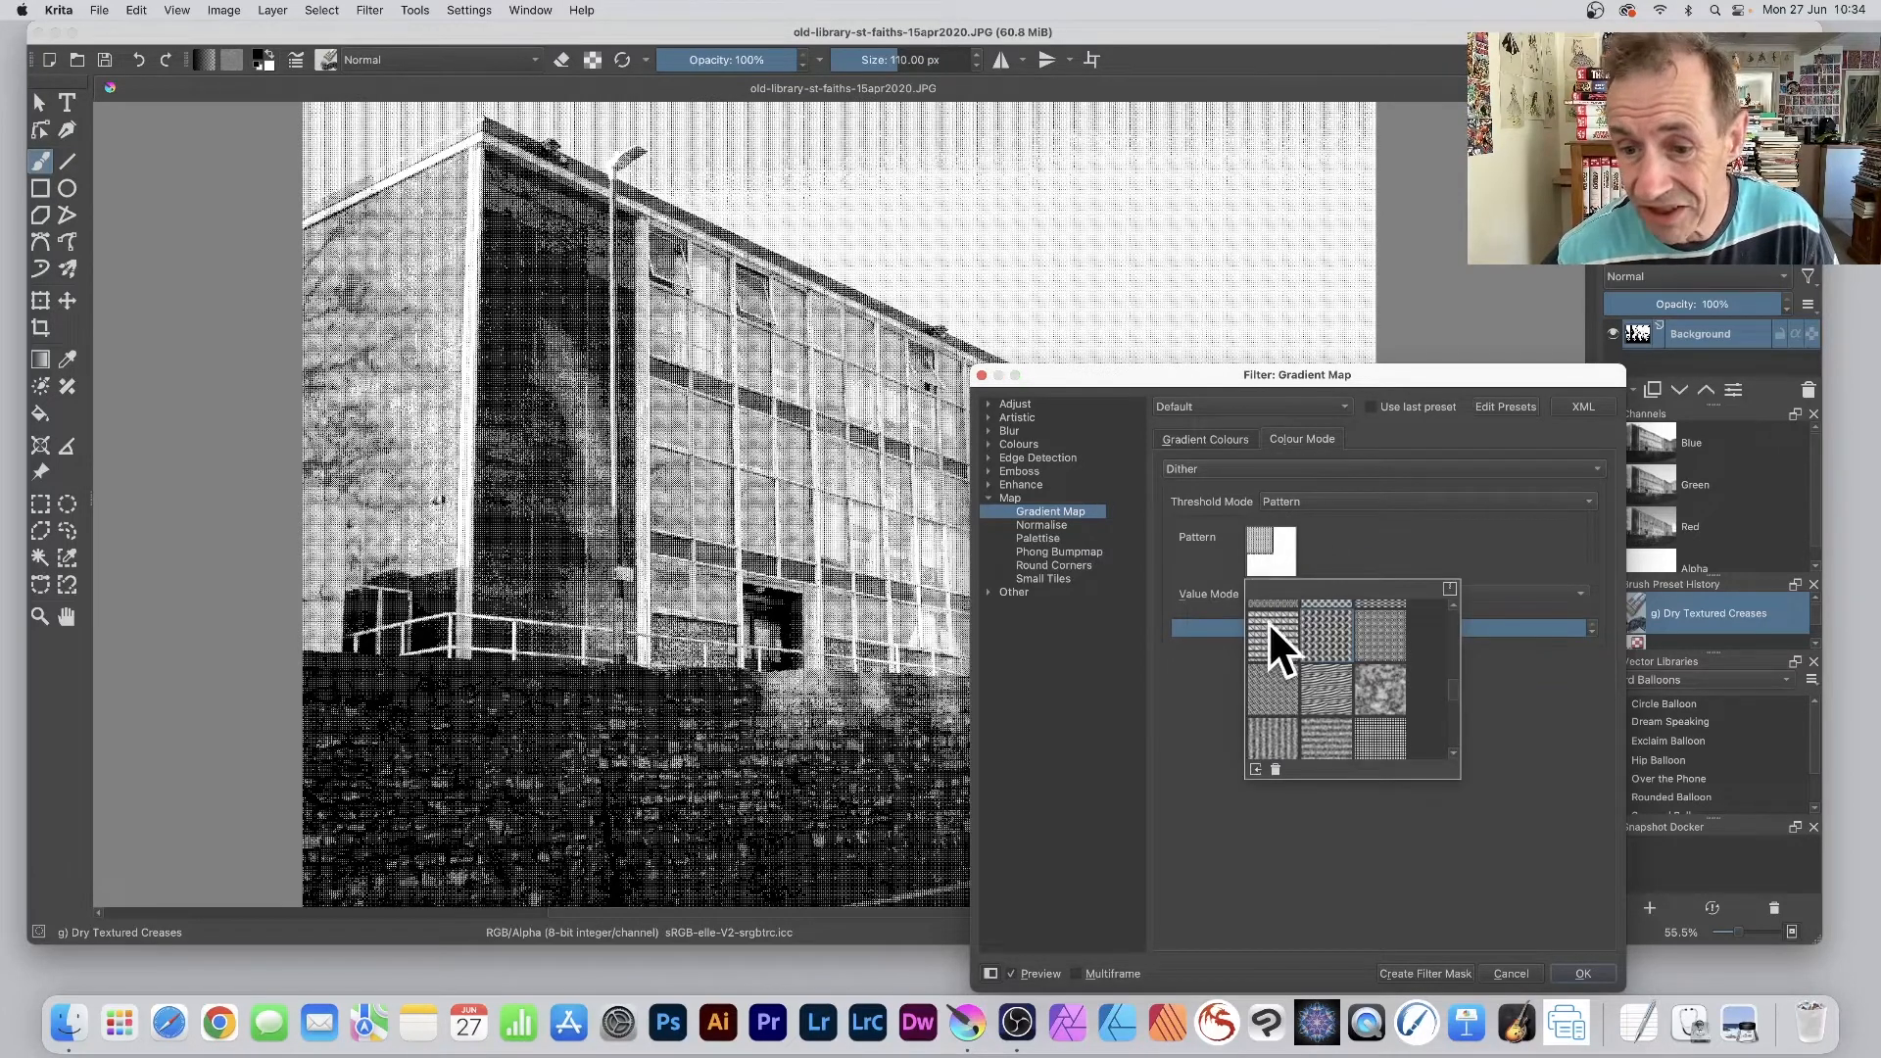
pyautogui.scroll(5, 1268, 620)
pyautogui.click(1325, 623)
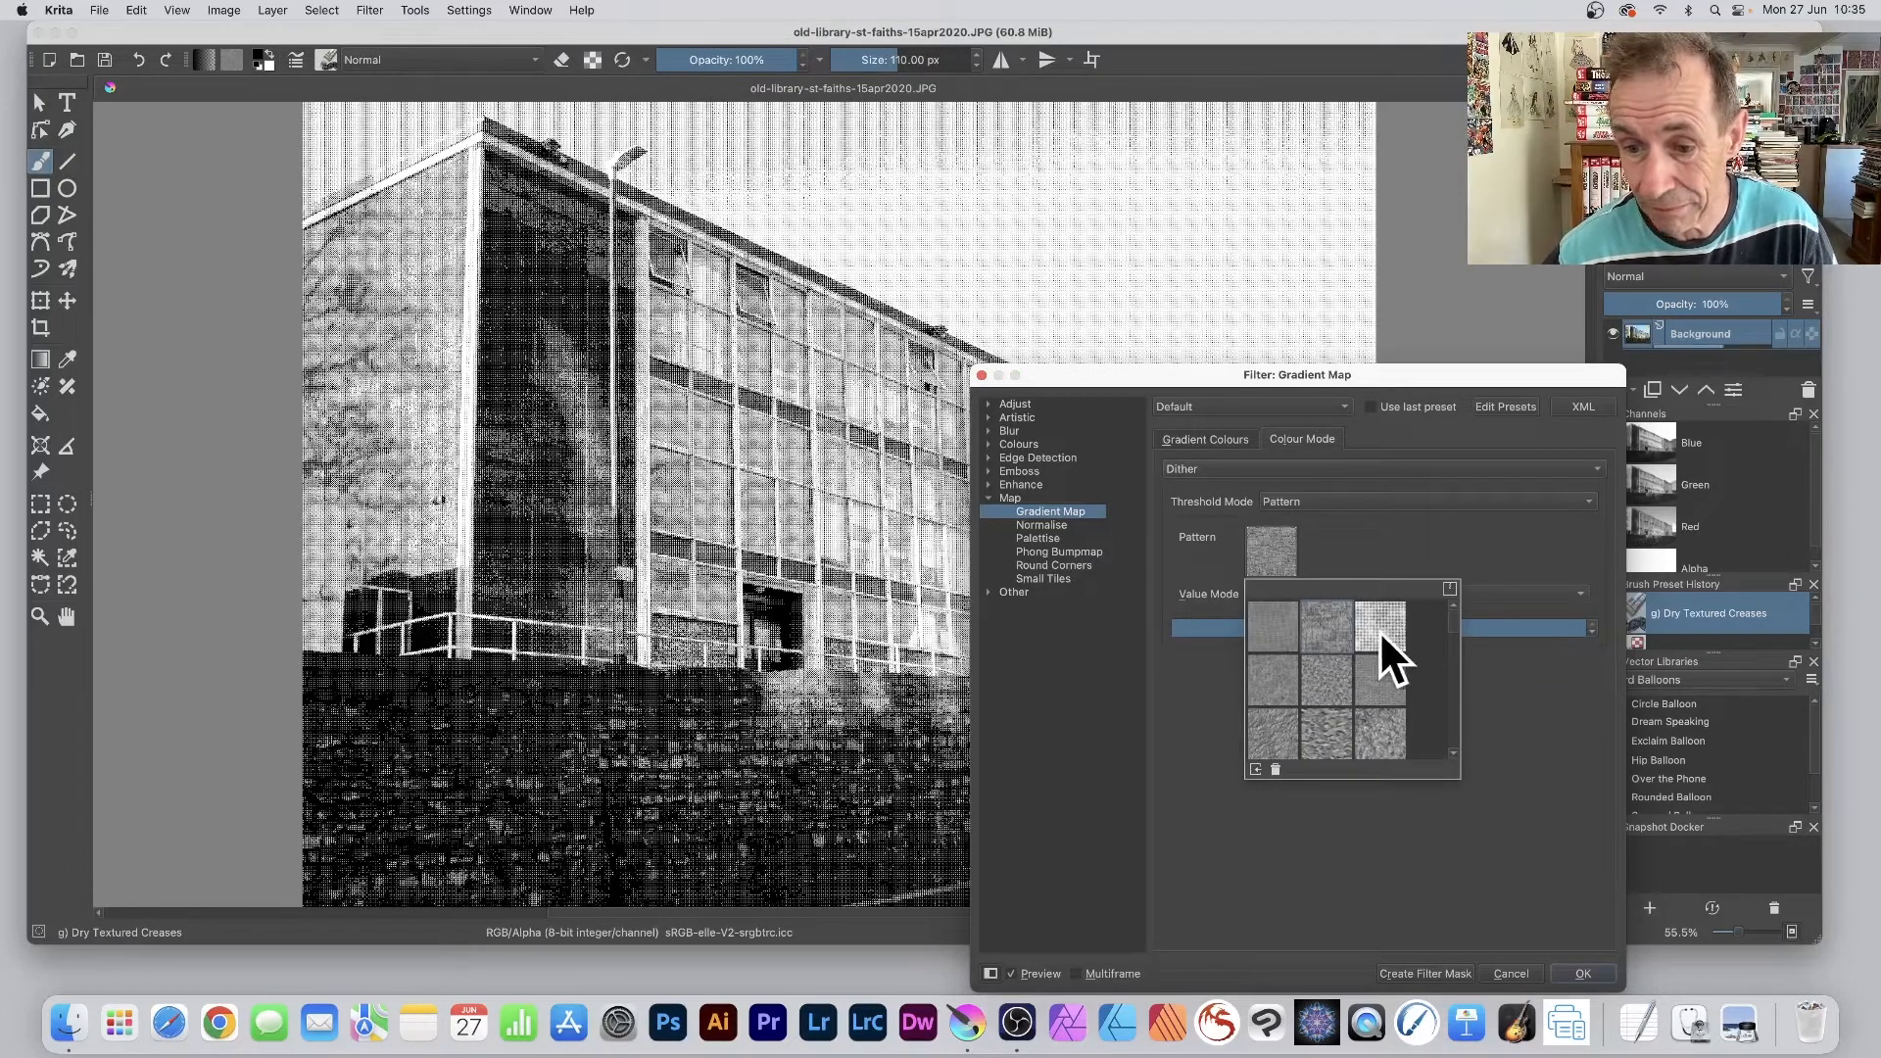
pyautogui.click(1384, 629)
pyautogui.scroll(-5, 1283, 759)
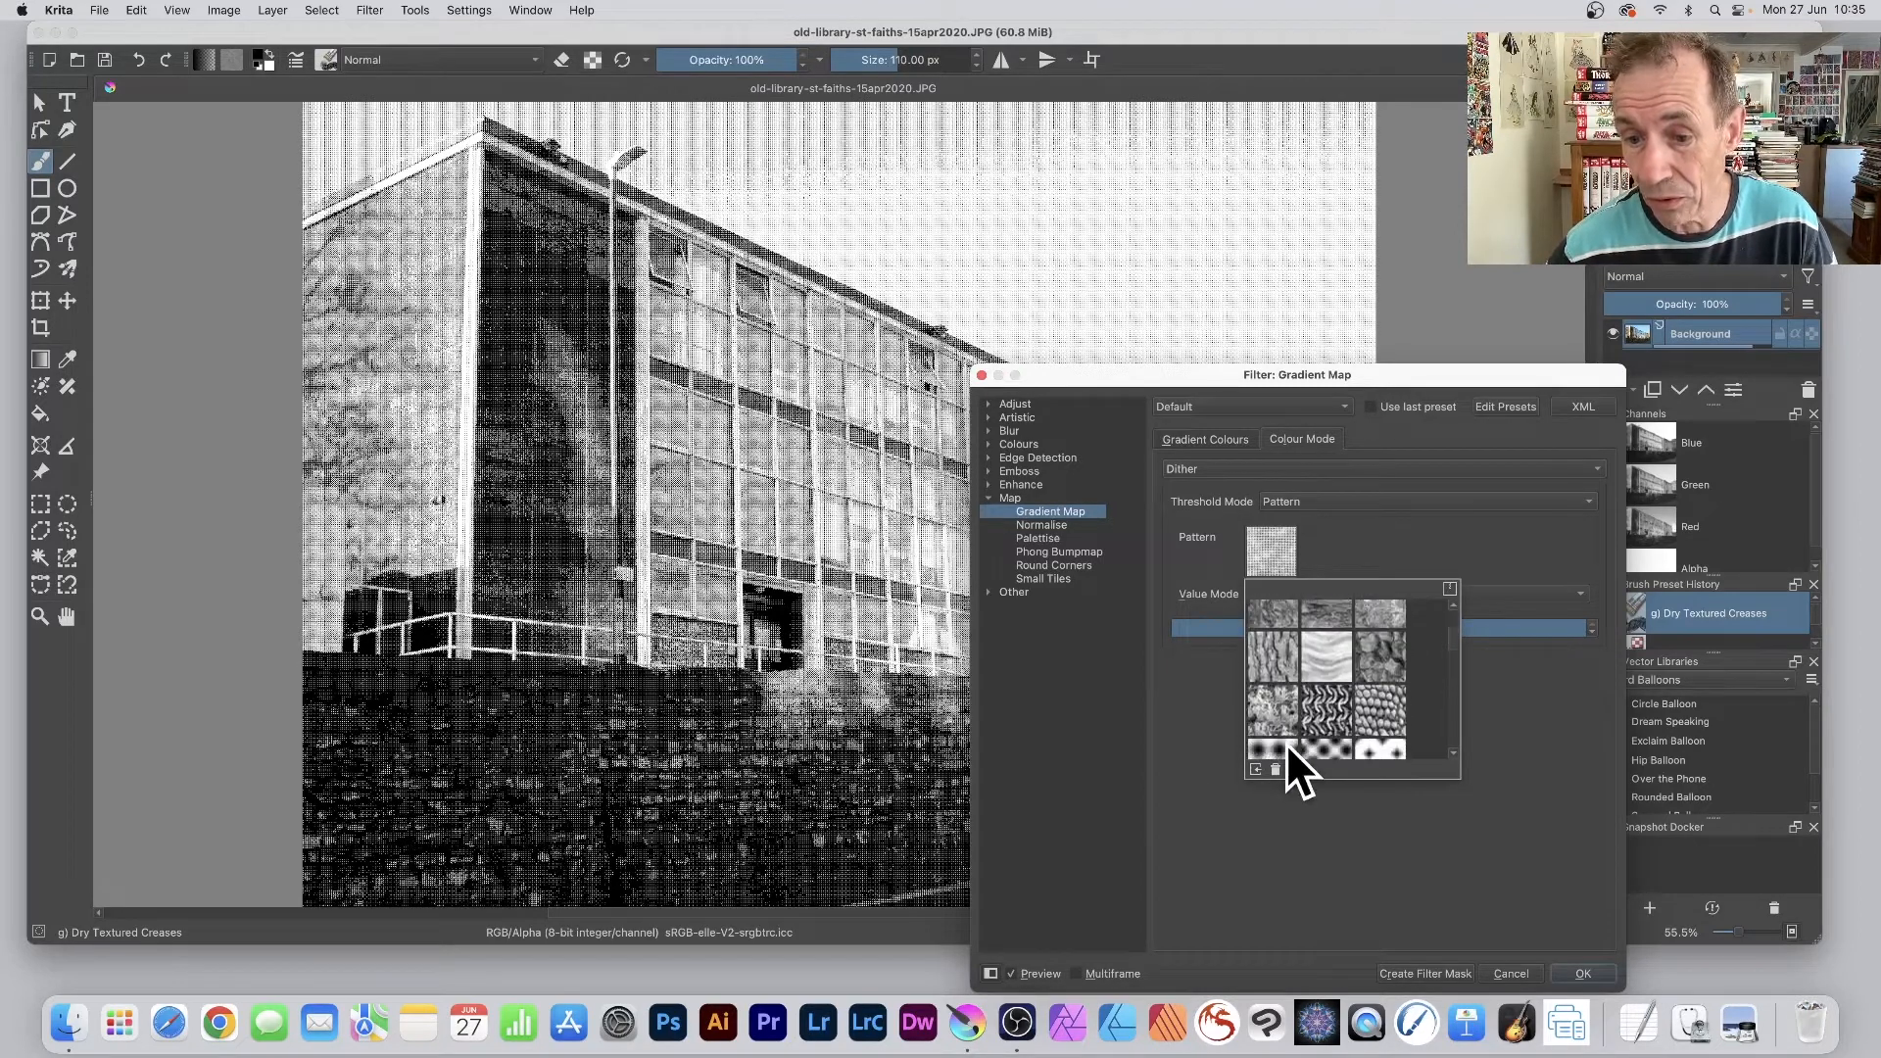
pyautogui.click(1321, 650)
# - Try the small check pattern for the dither and replace it with the larger black-and-white plaid beside it
pyautogui.moveTo(1321, 649)
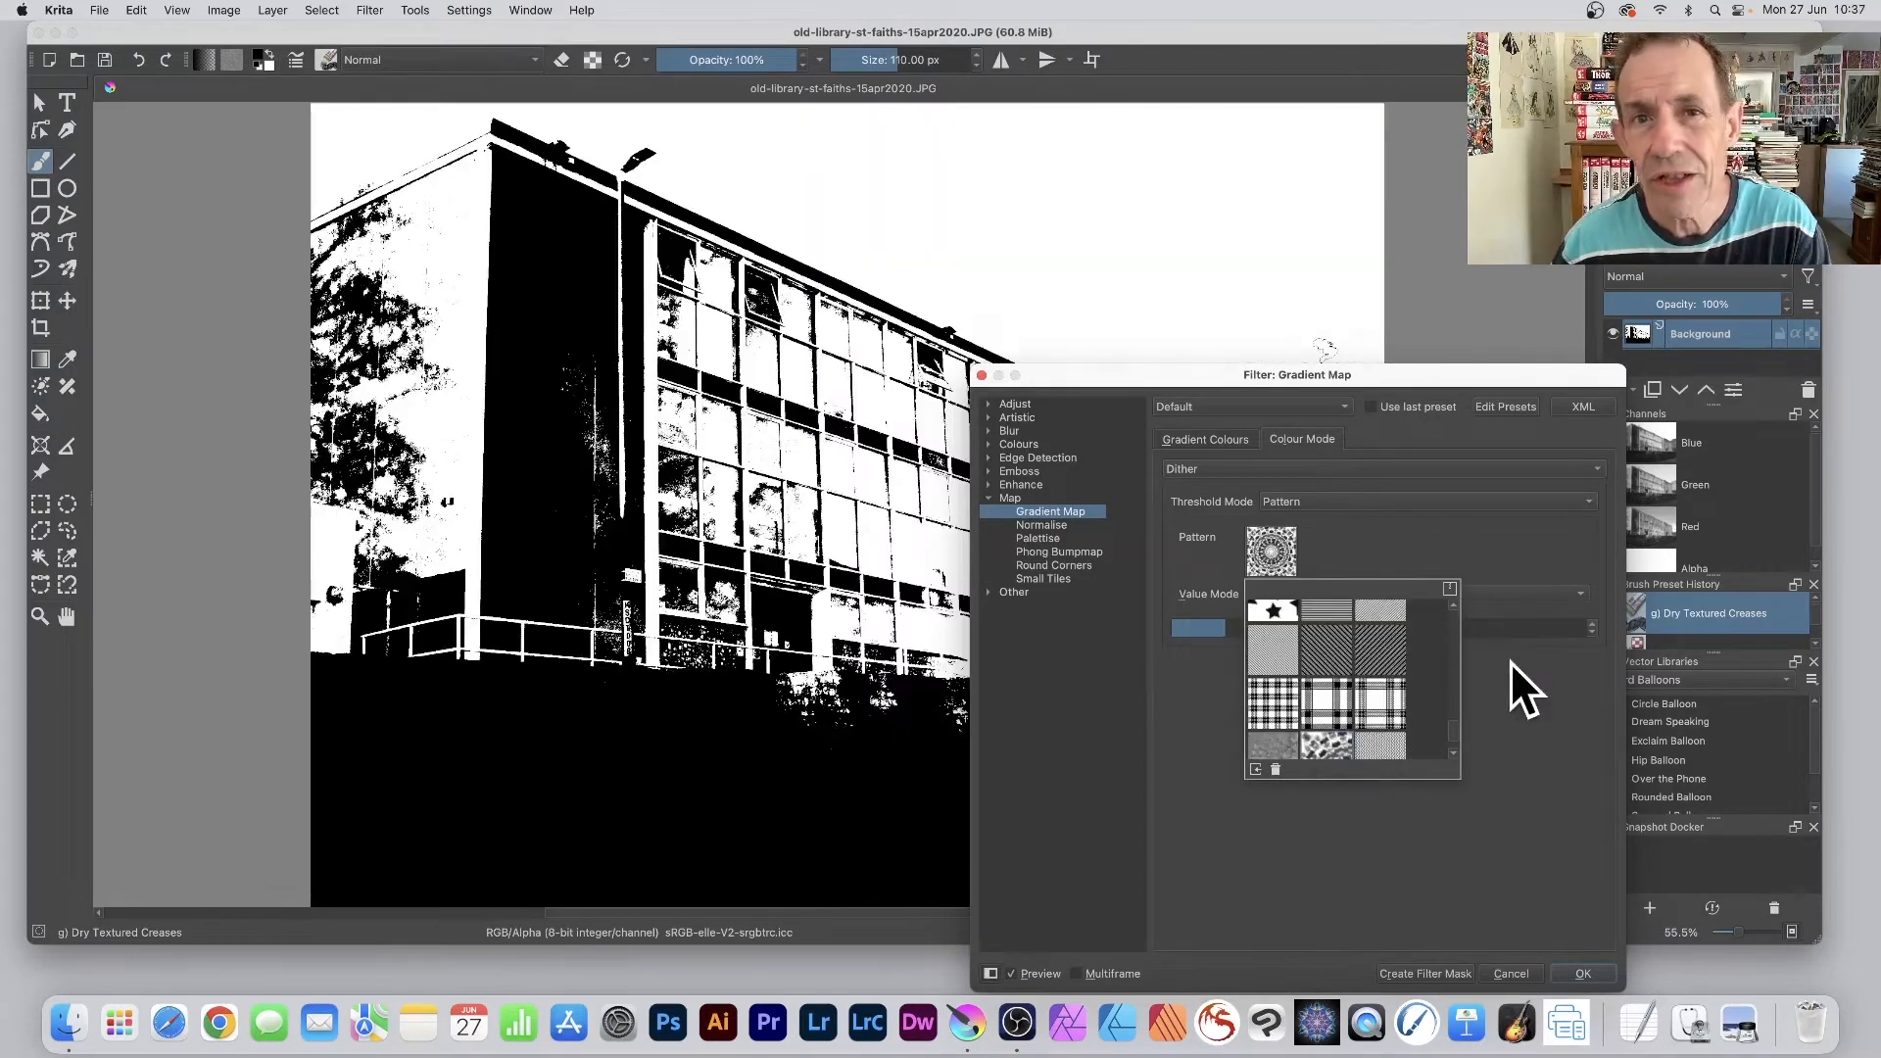
pyautogui.moveTo(1330, 639)
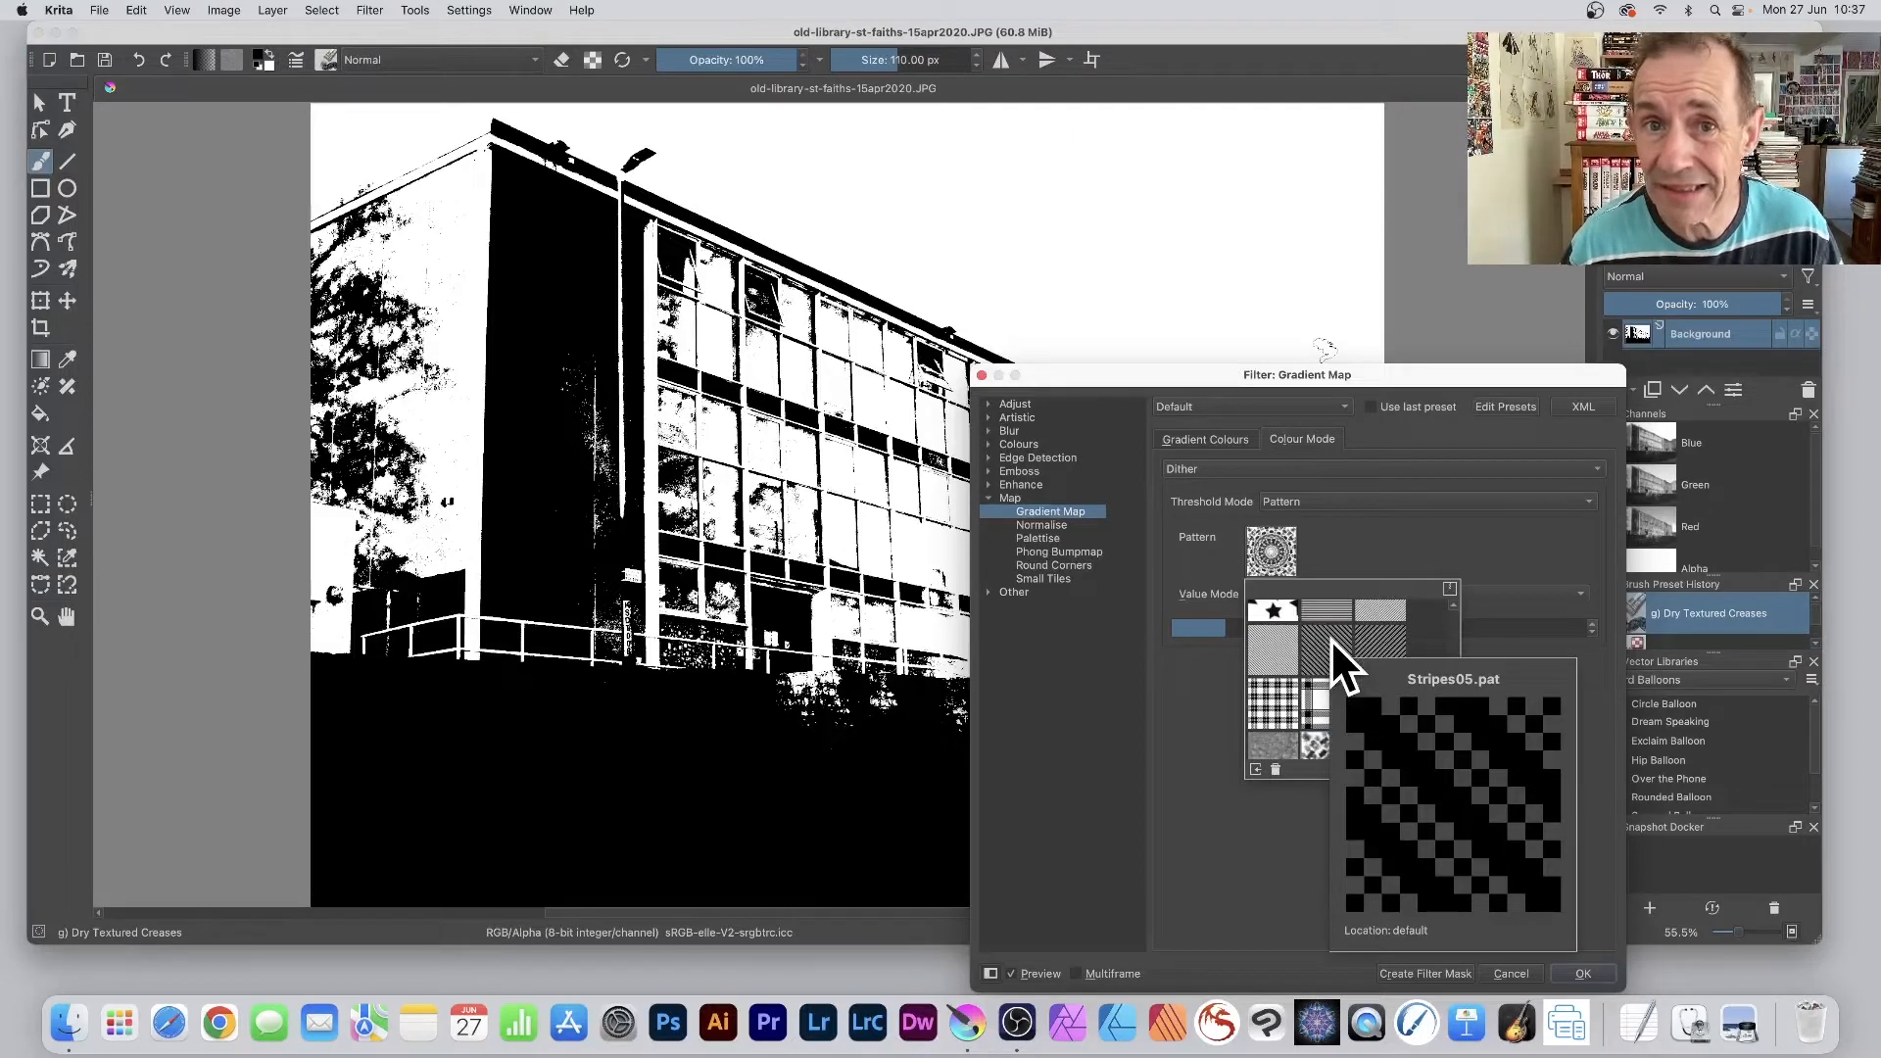
pyautogui.click(1273, 703)
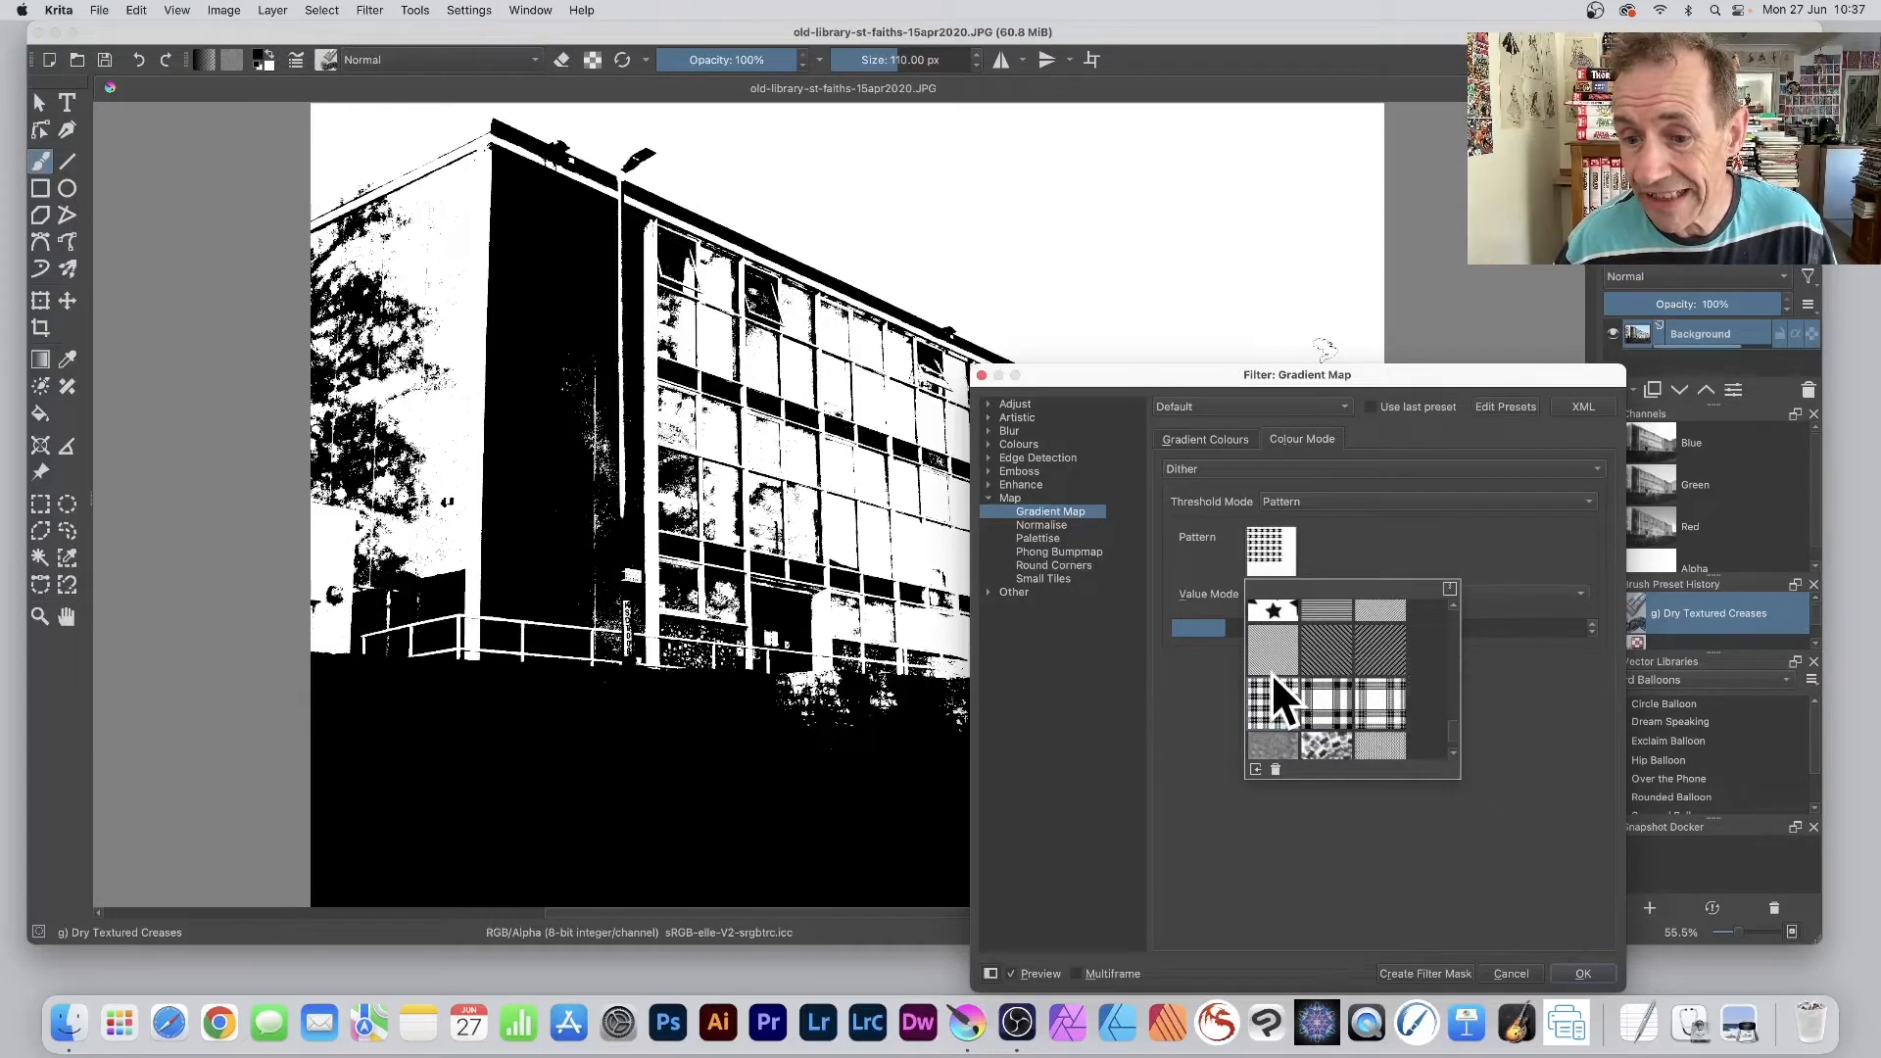
pyautogui.click(1320, 690)
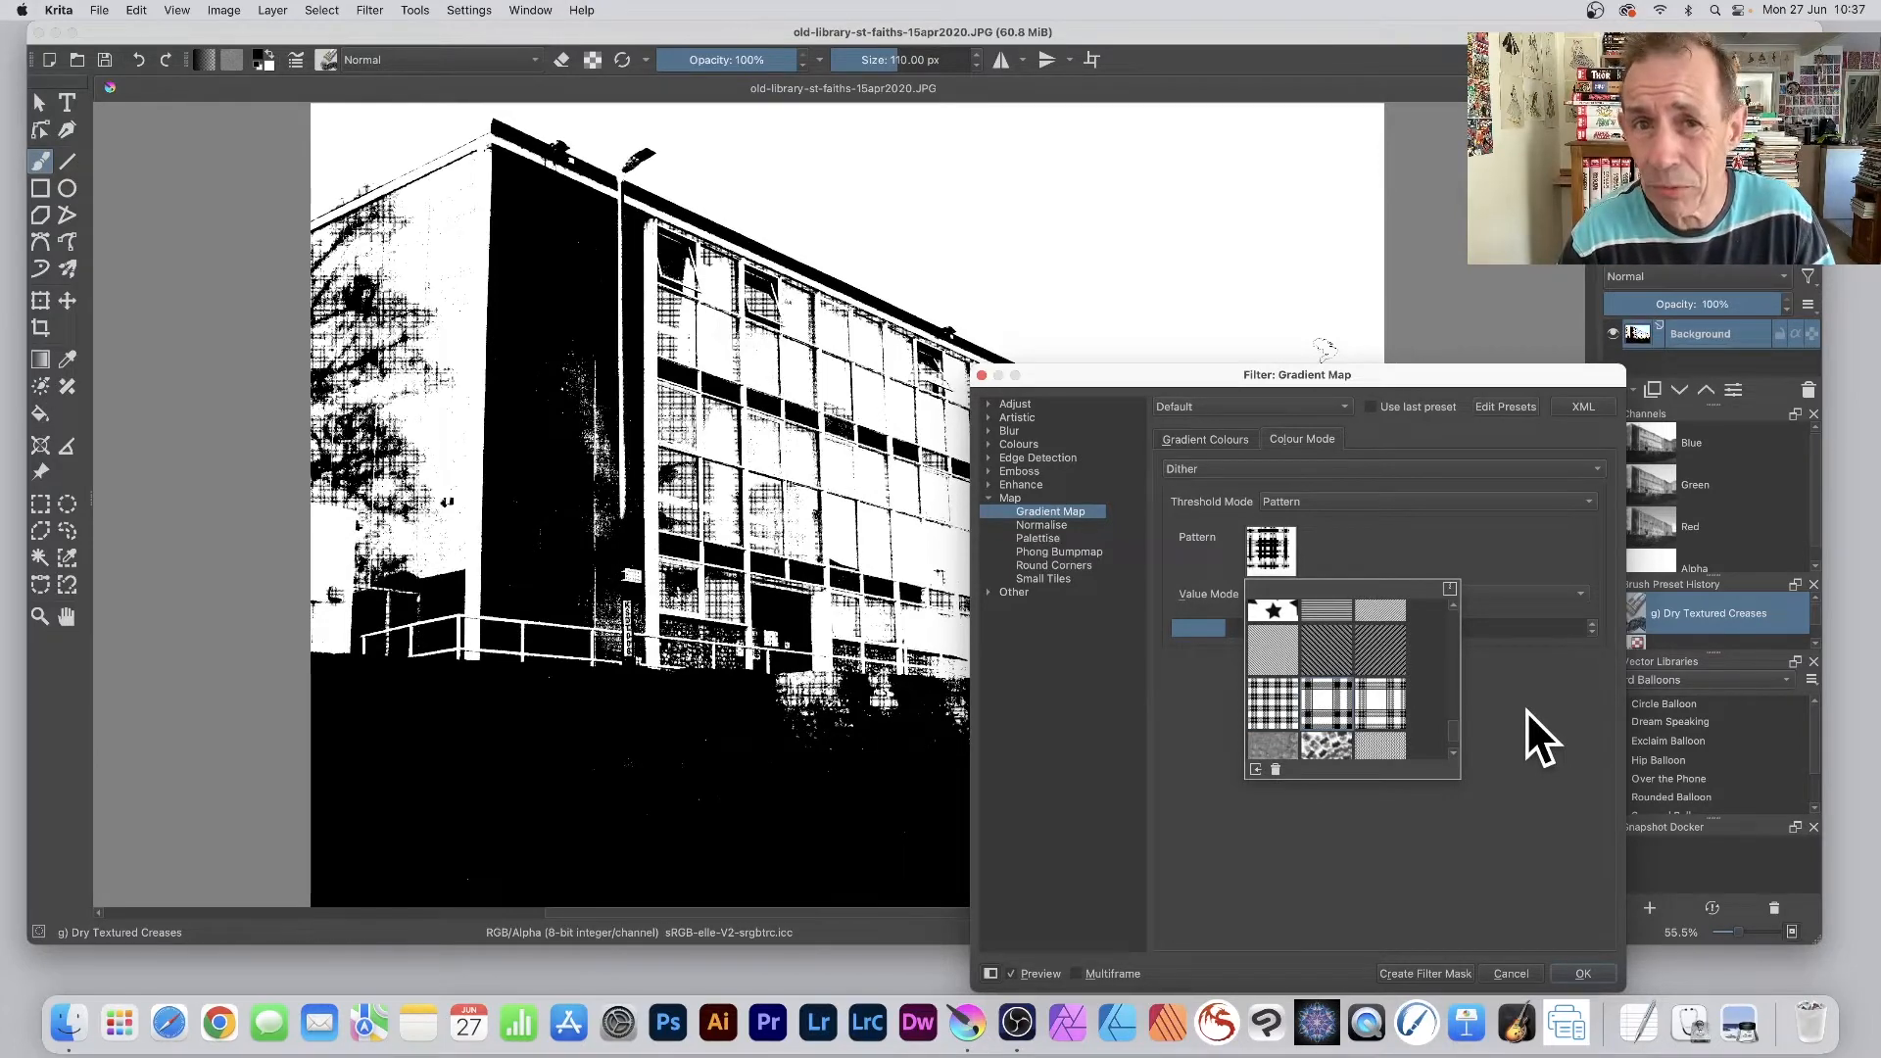
pyautogui.click(1489, 686)
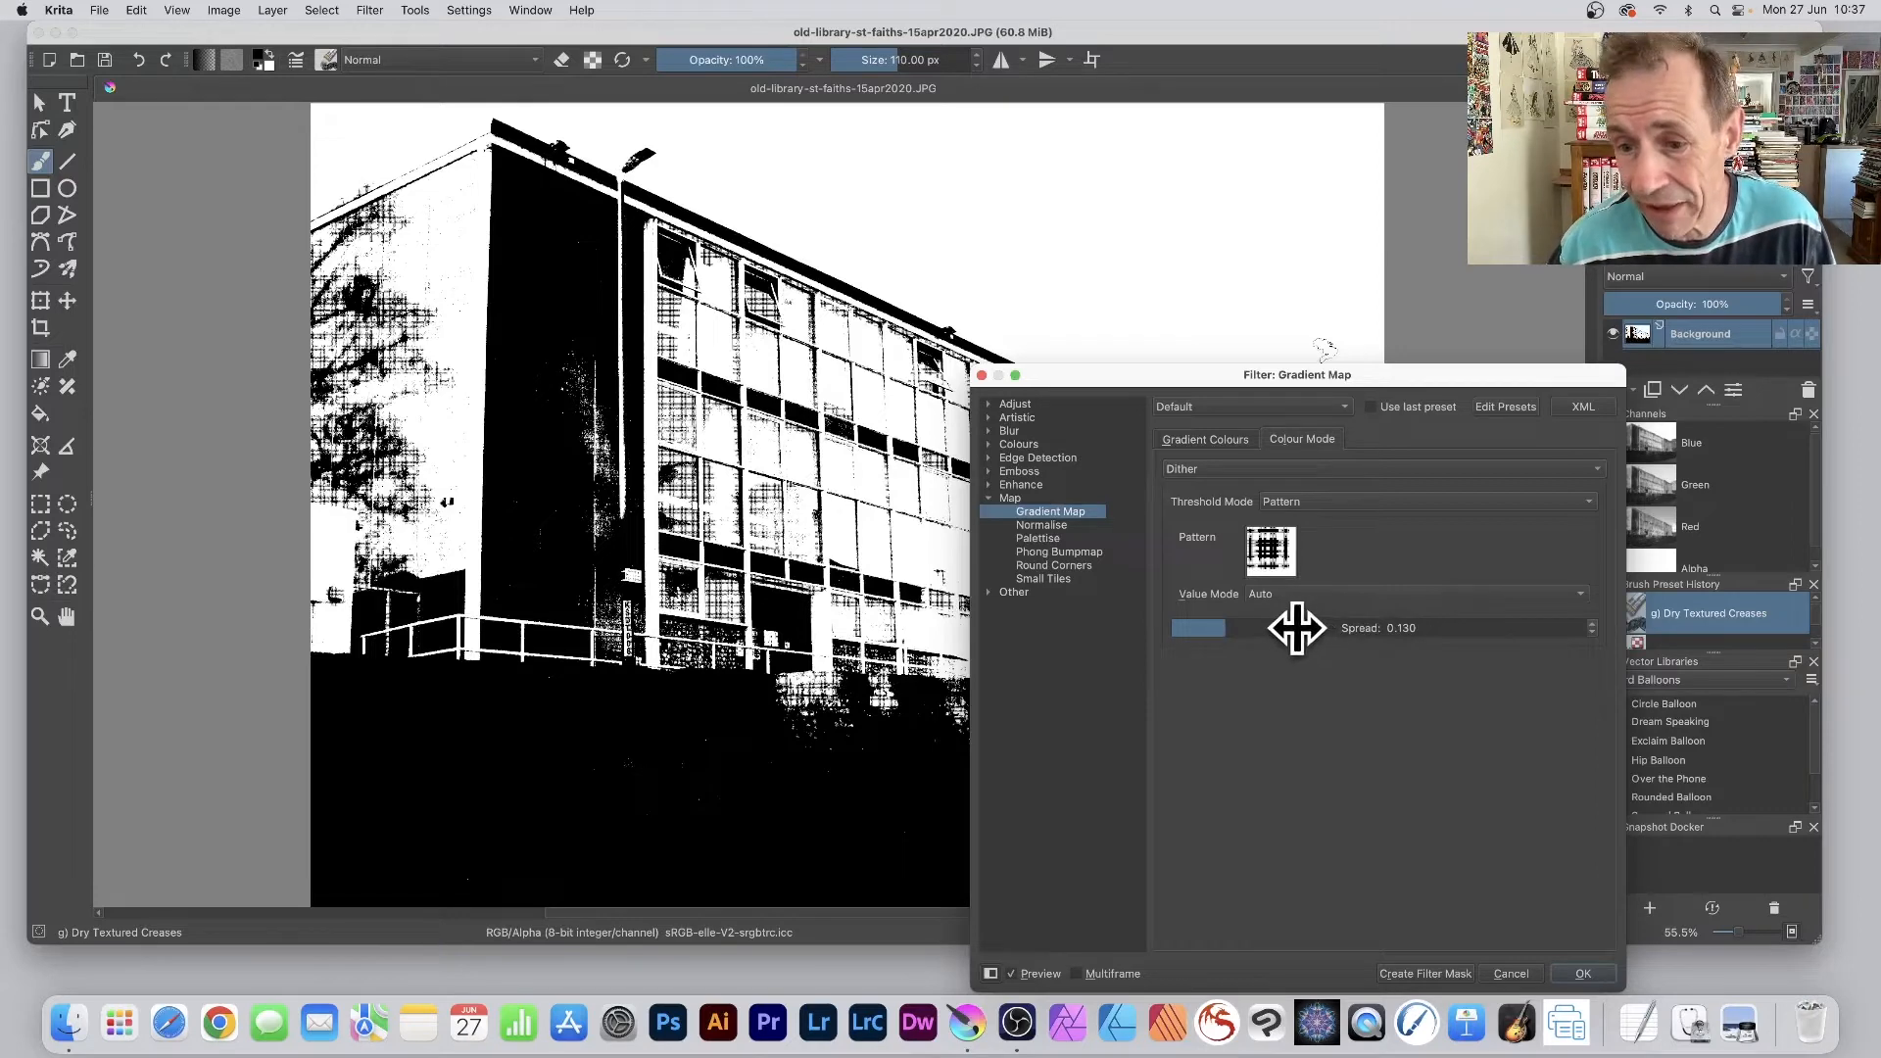
# - Try dither spreads of 0.960, 0.510 and 0.192 with the plaid pattern, and browse further patterns
pyautogui.moveTo(1296, 628); pyautogui.dragTo(1567, 627)
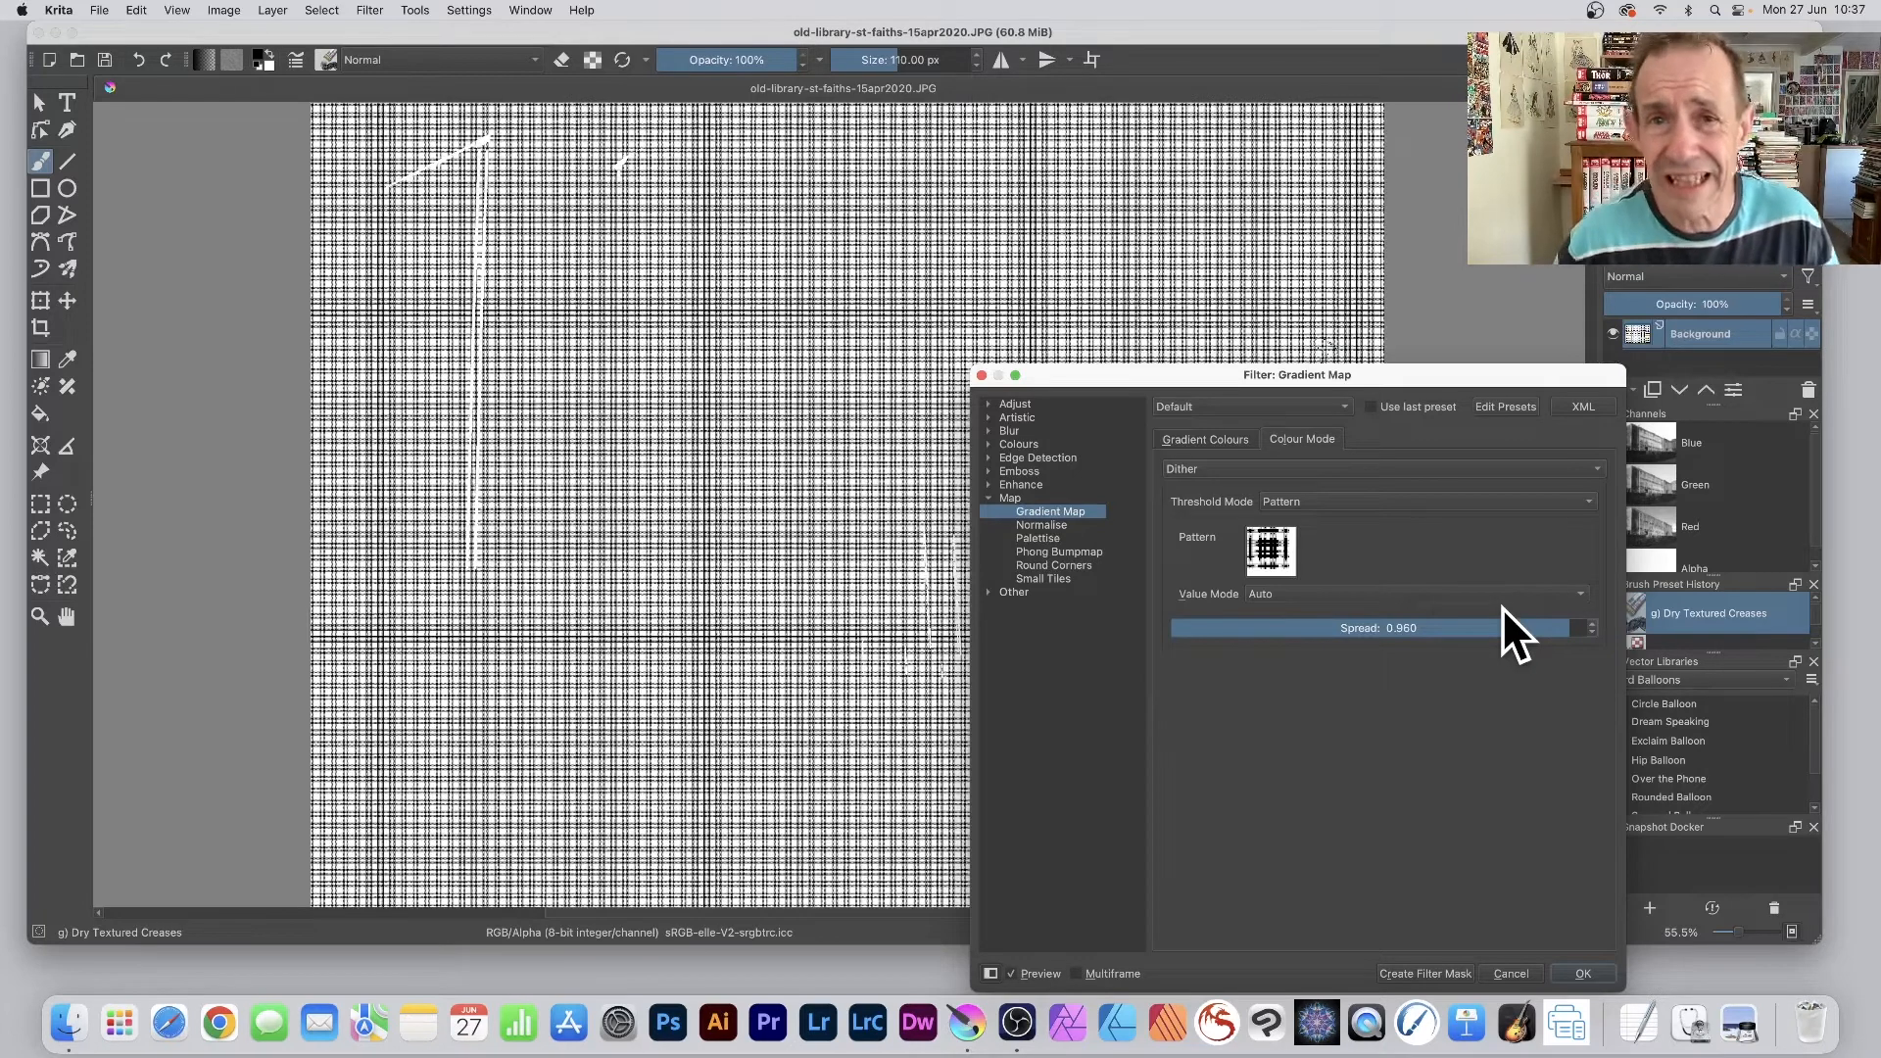
pyautogui.moveTo(1412, 637); pyautogui.dragTo(1382, 628)
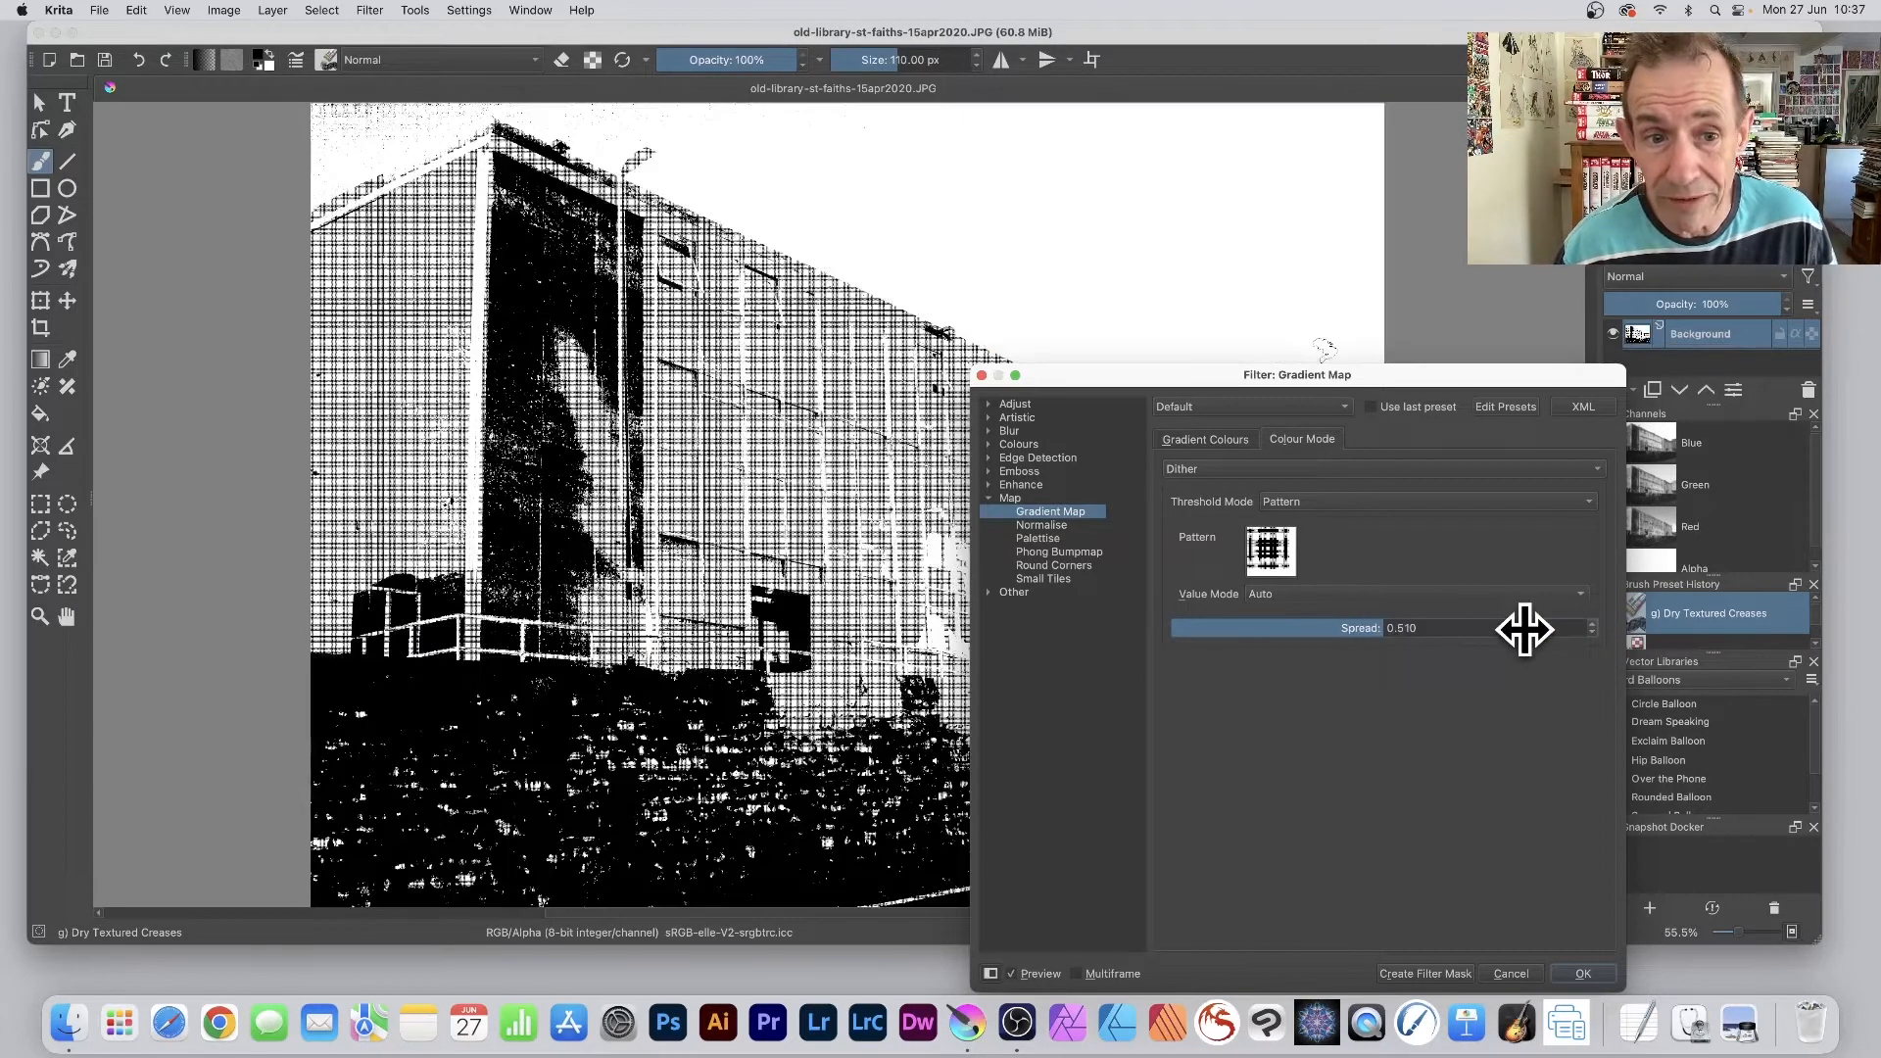
pyautogui.click(1250, 623)
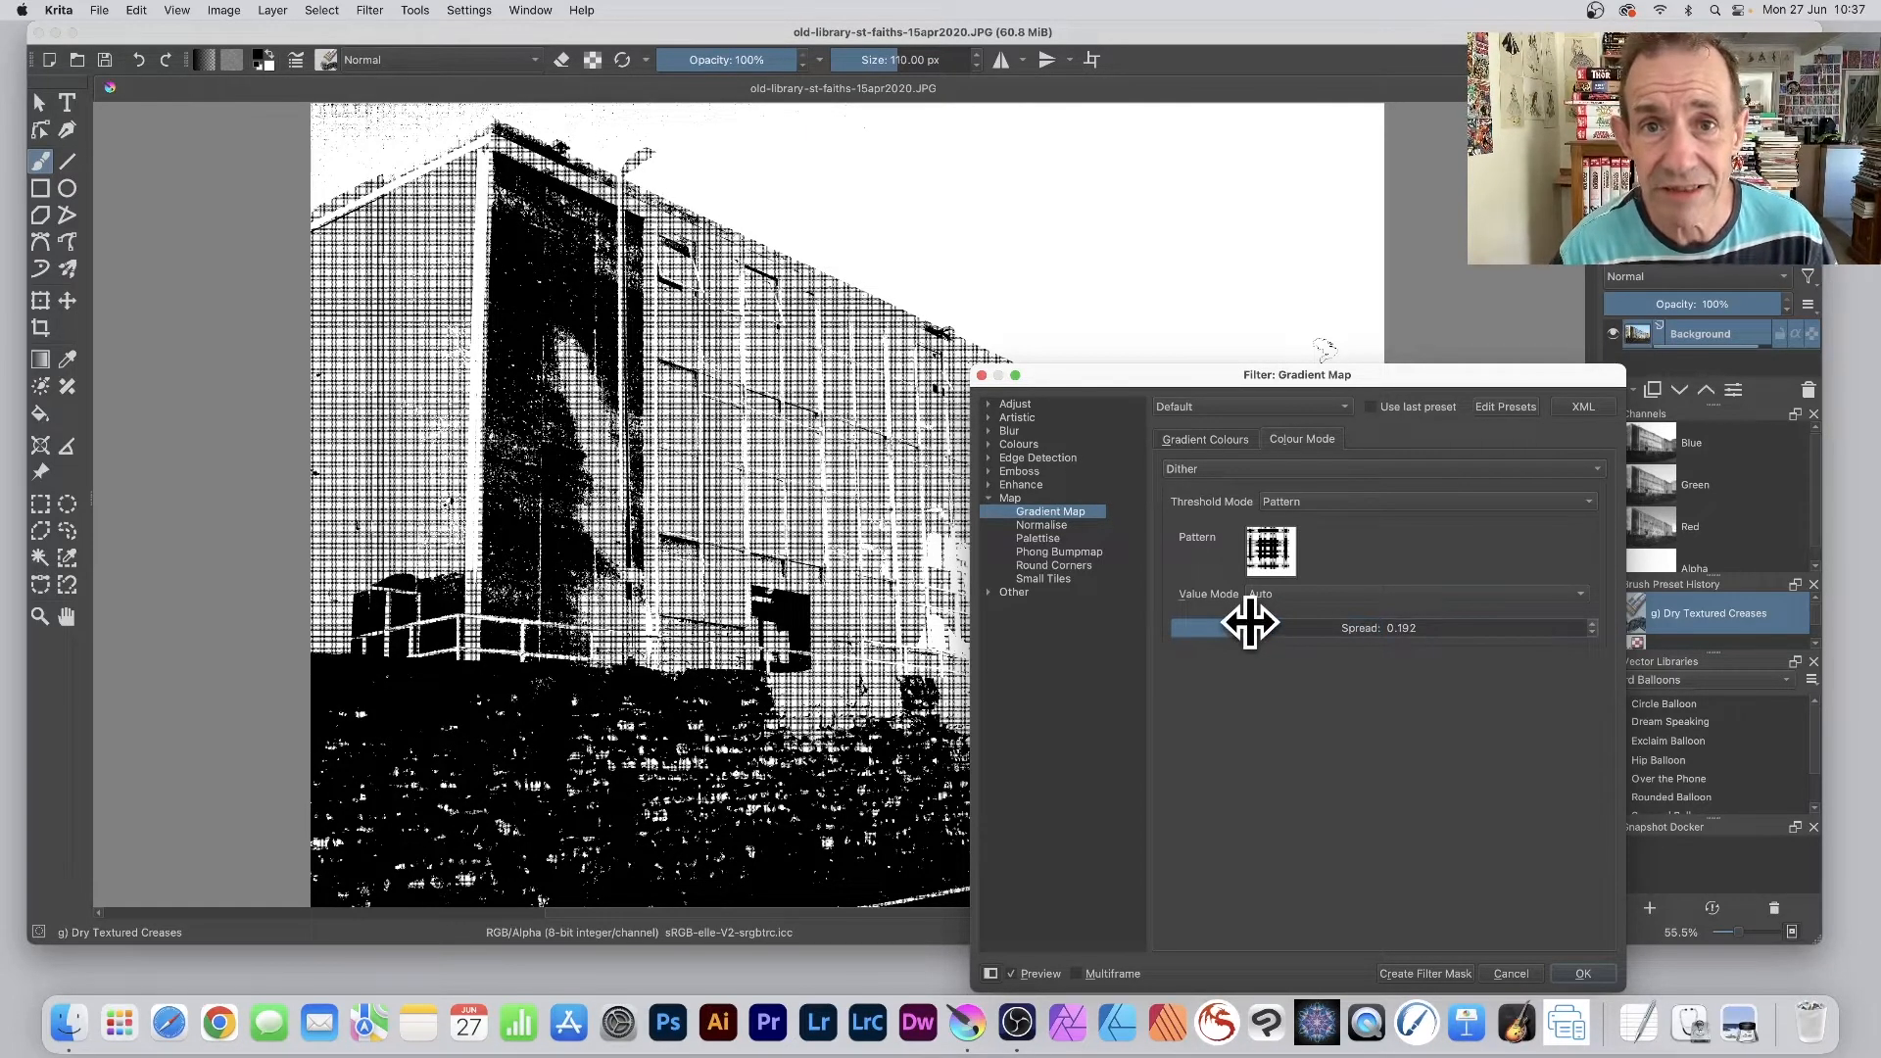
pyautogui.click(1278, 546)
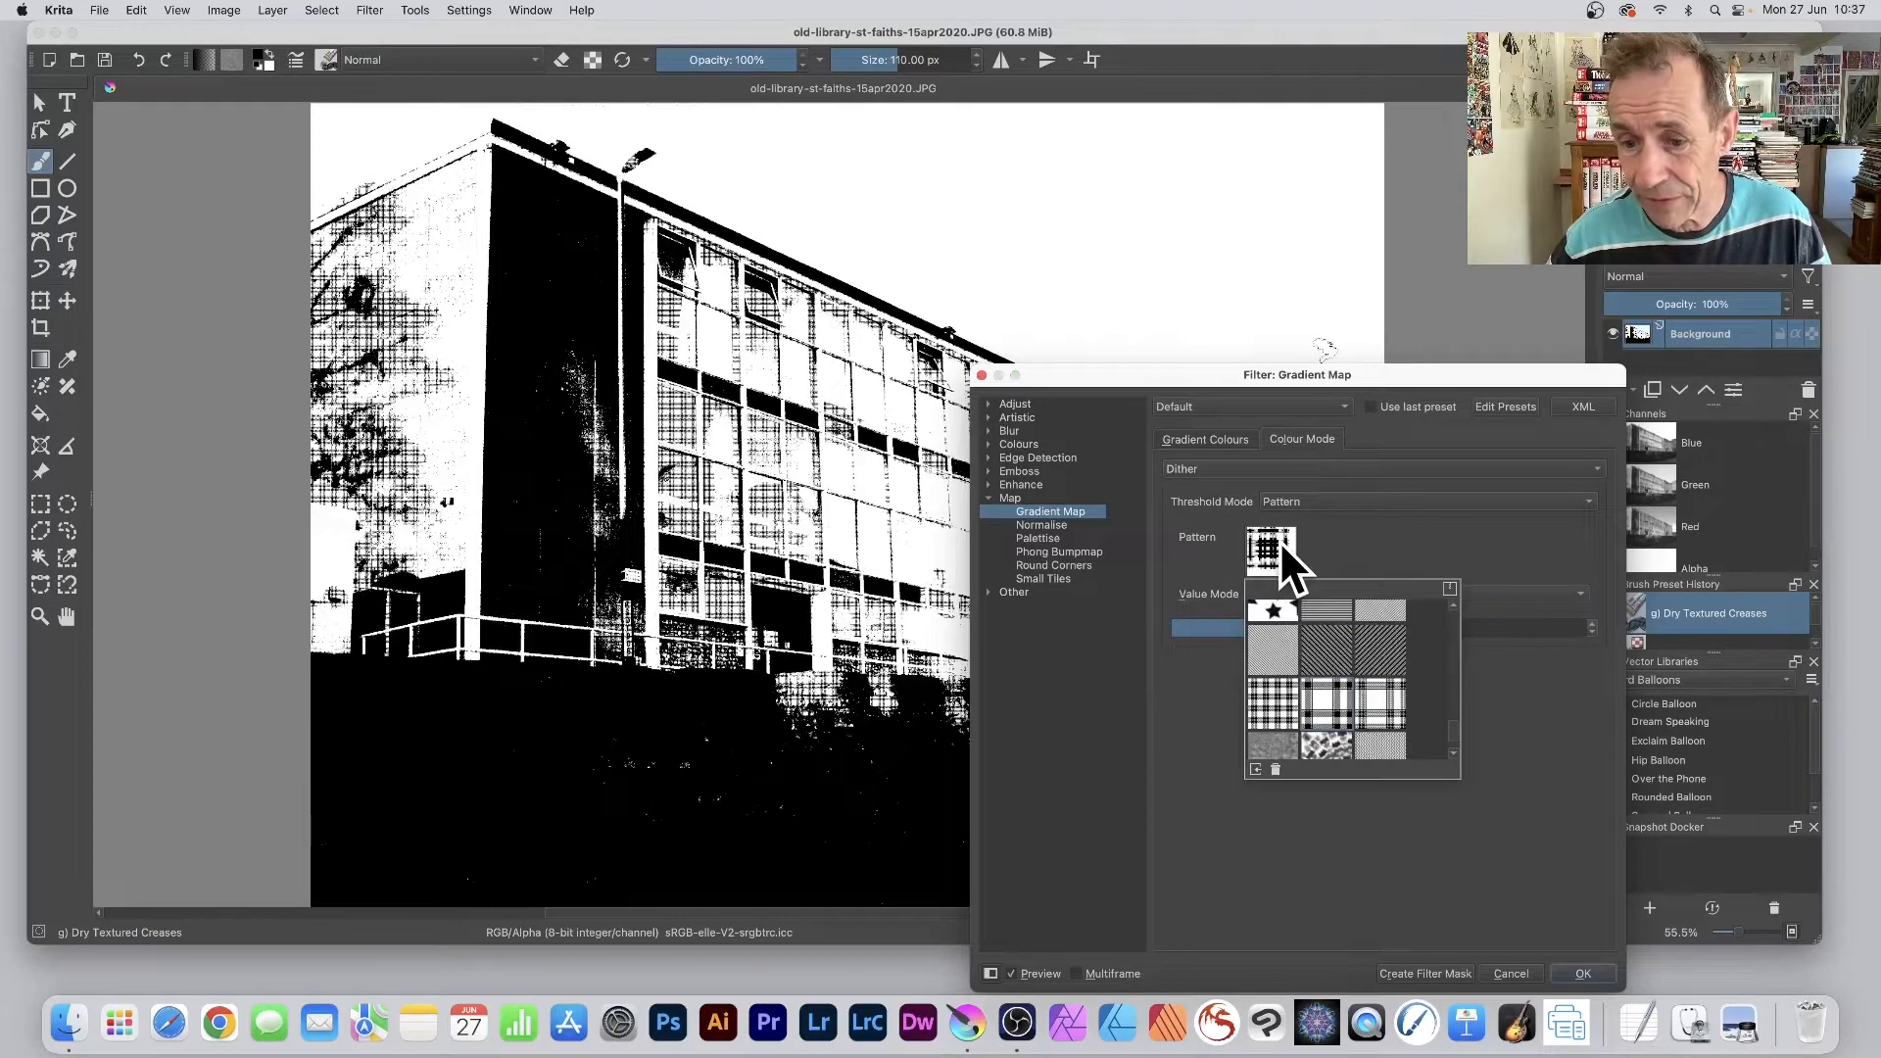
pyautogui.scroll(-2, 1336, 706)
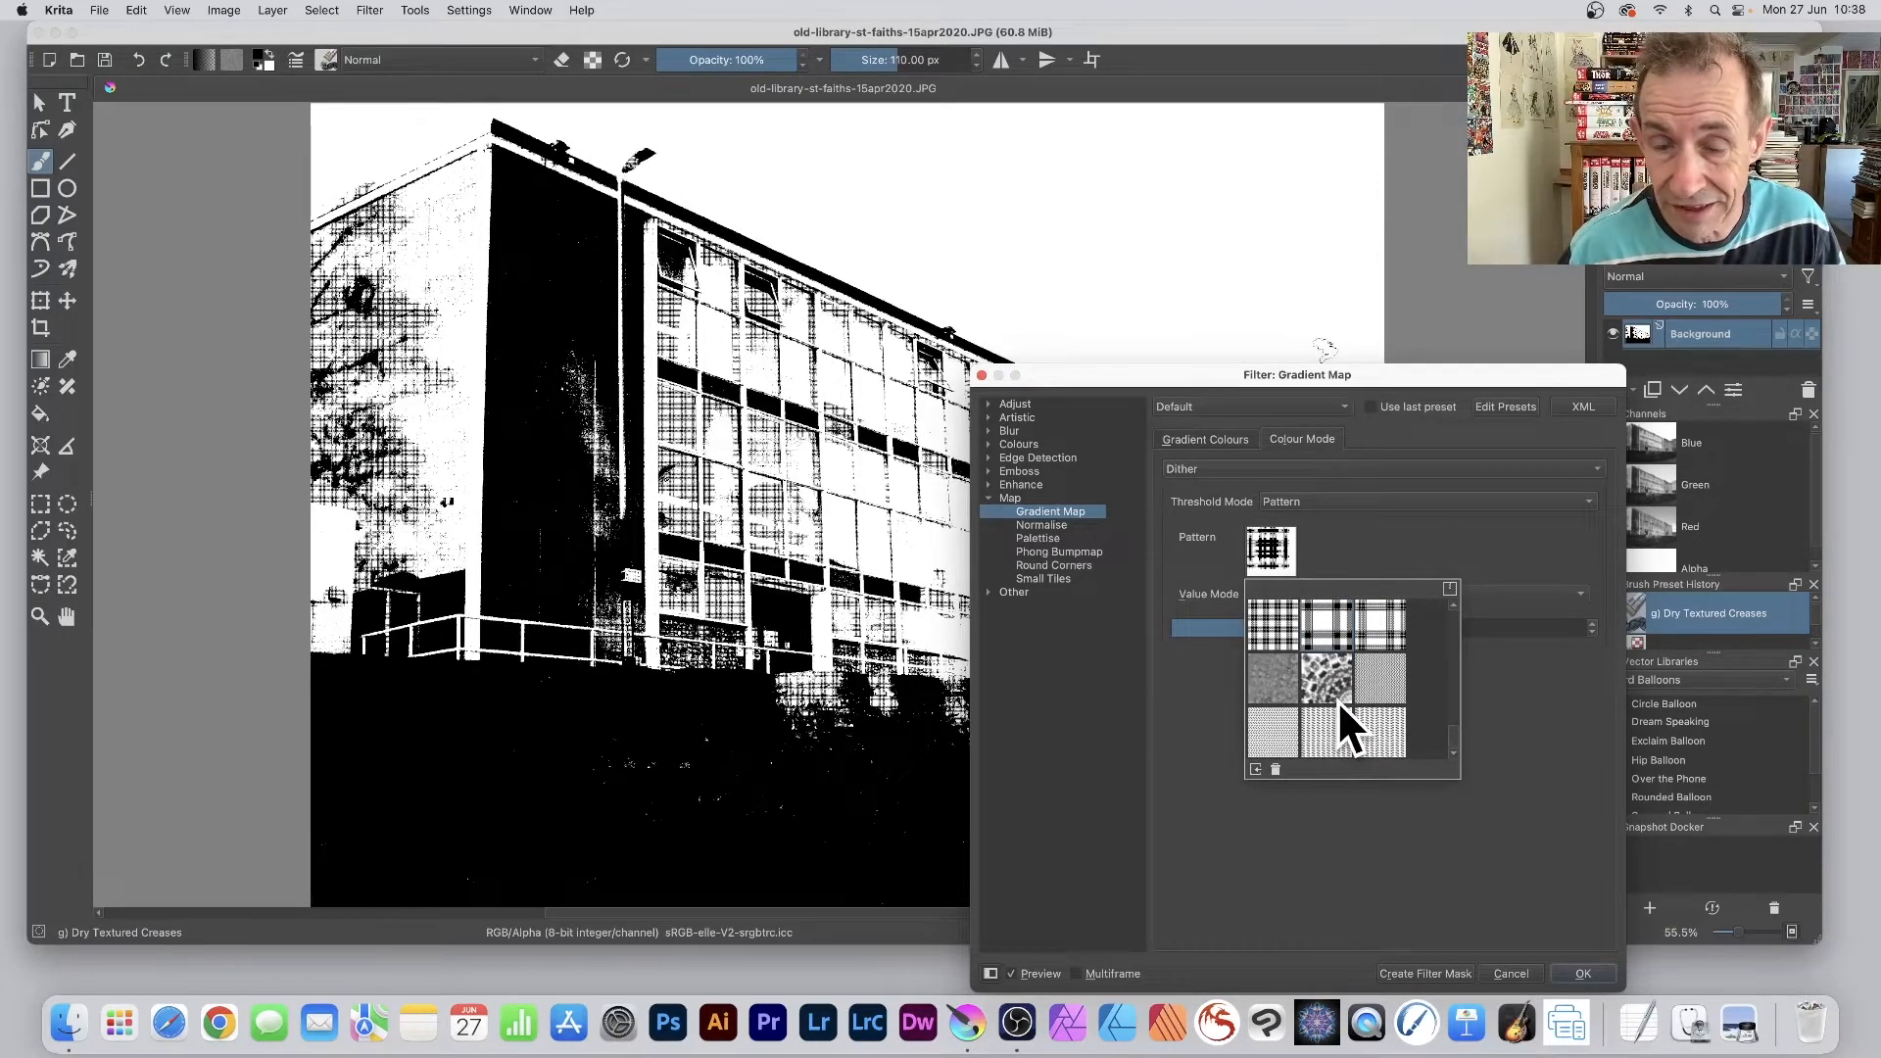
# - Set the dither's threshold mode to Noise
pyautogui.click(1274, 502)
pyautogui.click(1273, 522)
pyautogui.click(1293, 503)
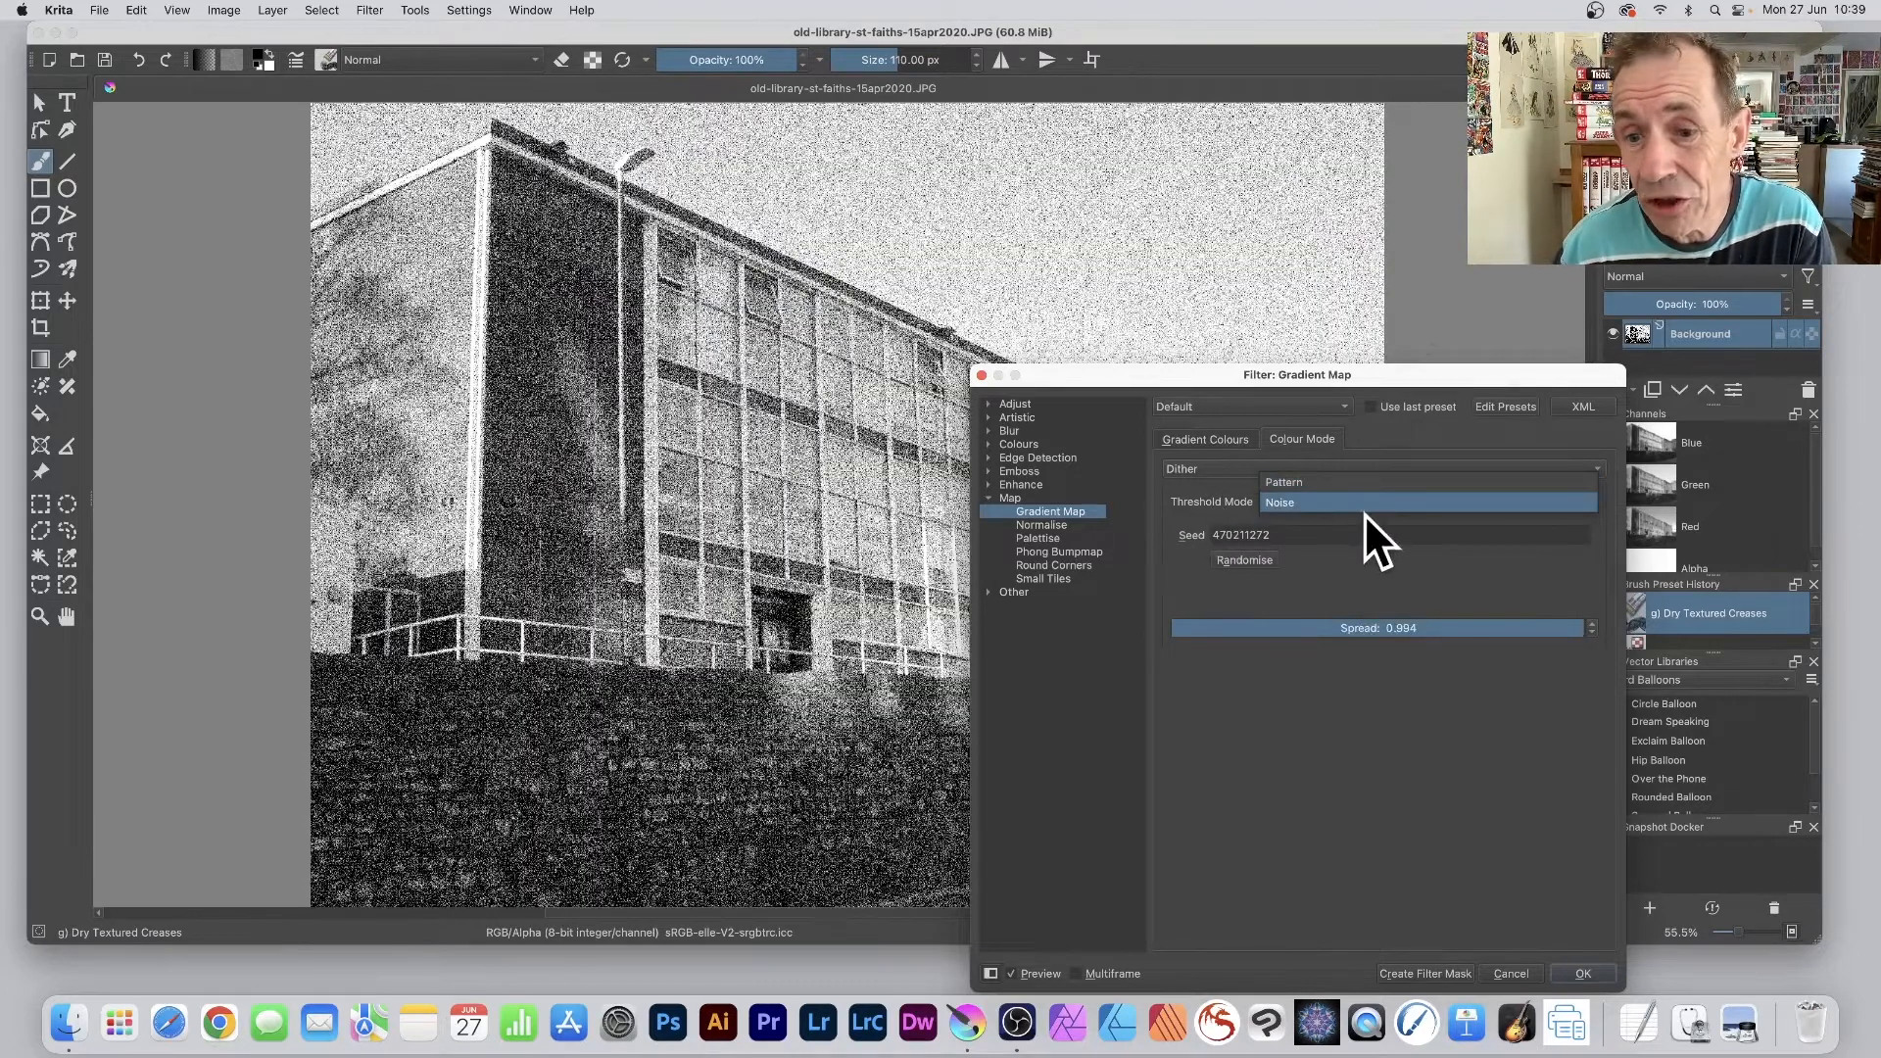
pyautogui.click(1273, 531)
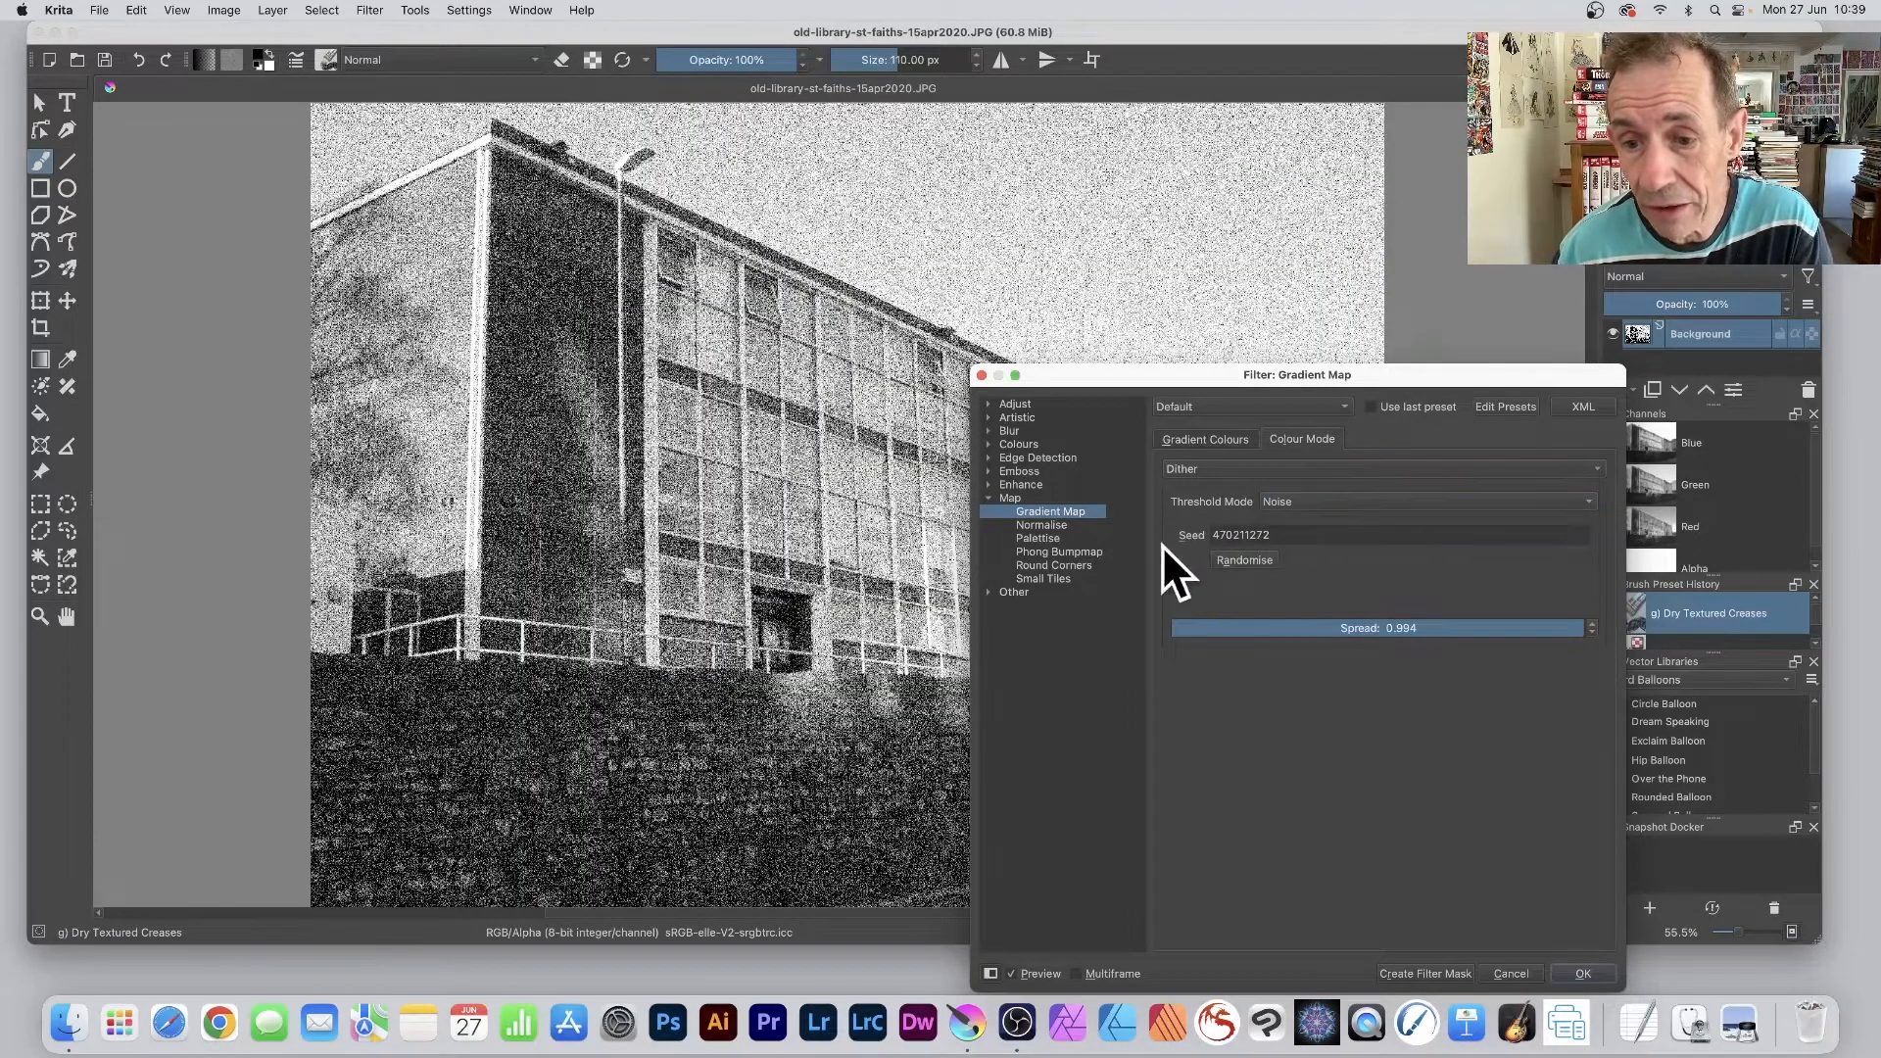
# - Randomise the noise seed and lower the dither spread to about 0.516 and further still
pyautogui.click(1256, 559)
pyautogui.click(1250, 556)
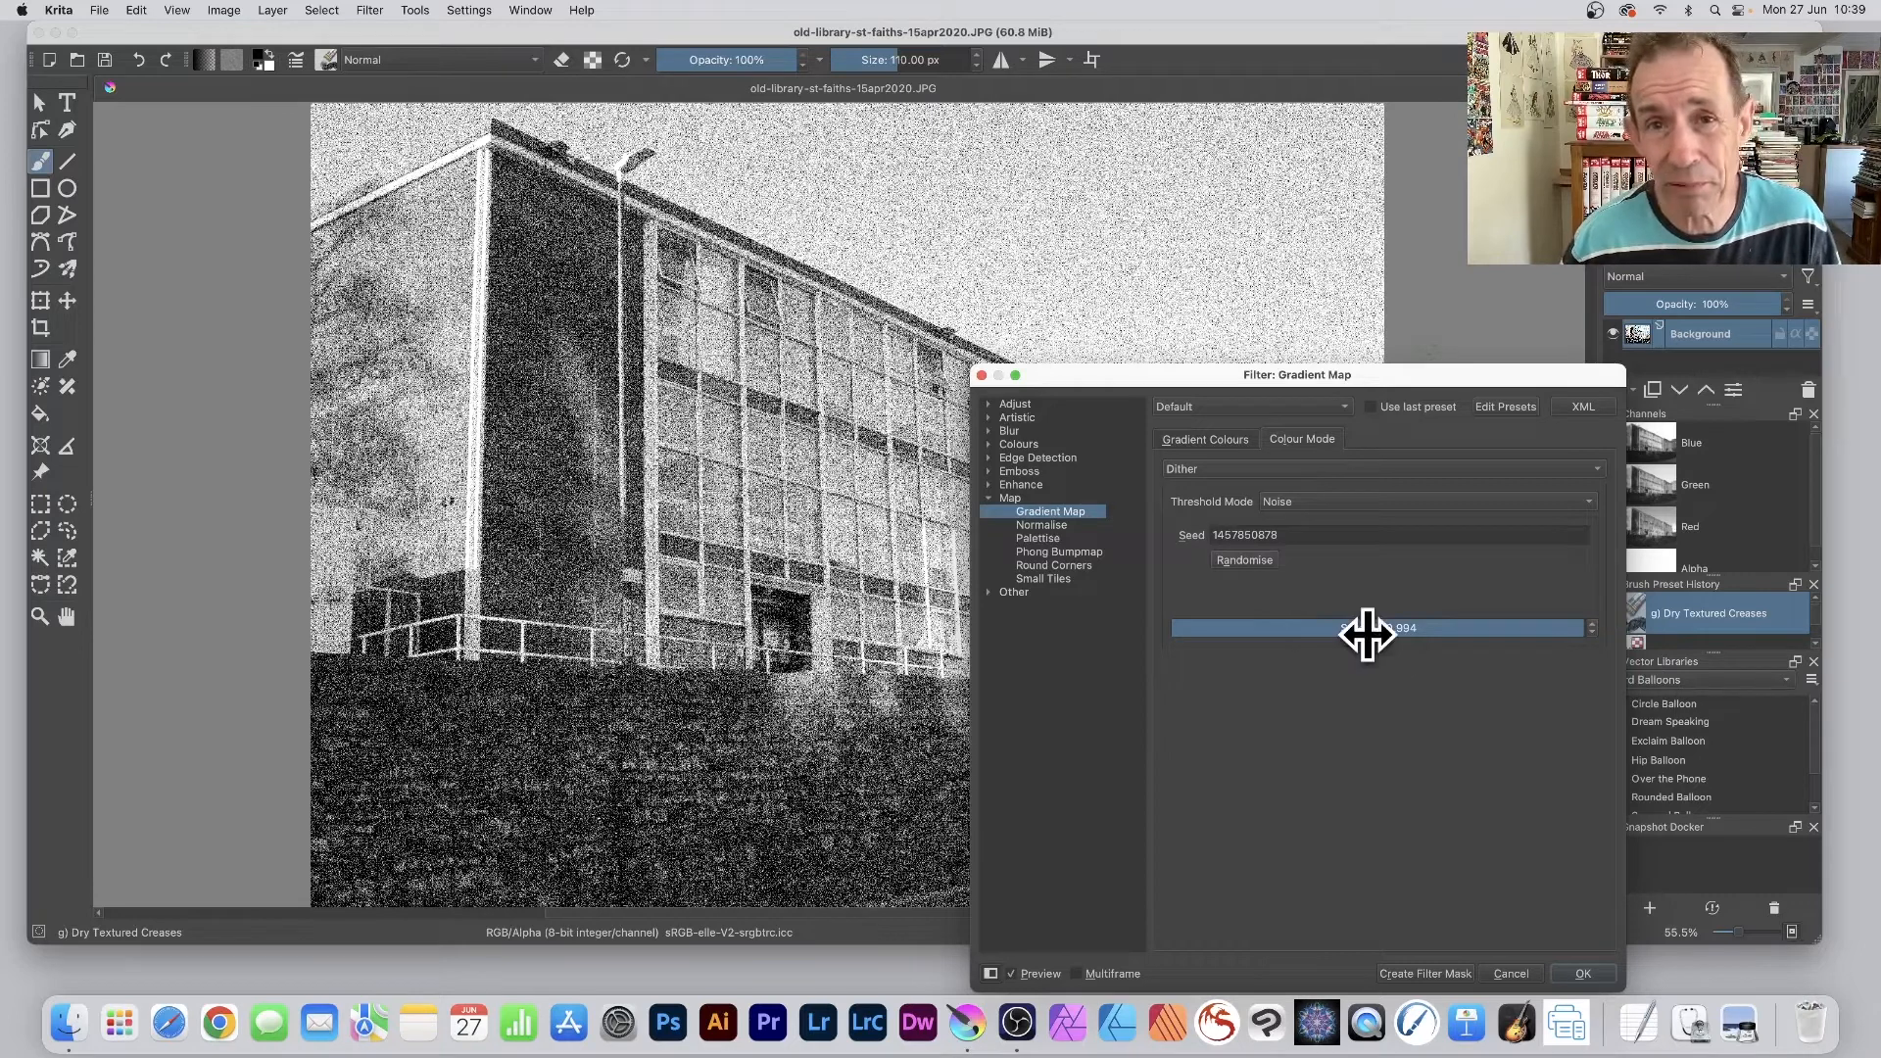
pyautogui.moveTo(1368, 635)
pyautogui.mouseDown()
pyautogui.moveTo(1624, 630)
pyautogui.moveTo(1385, 626)
pyautogui.mouseUp()
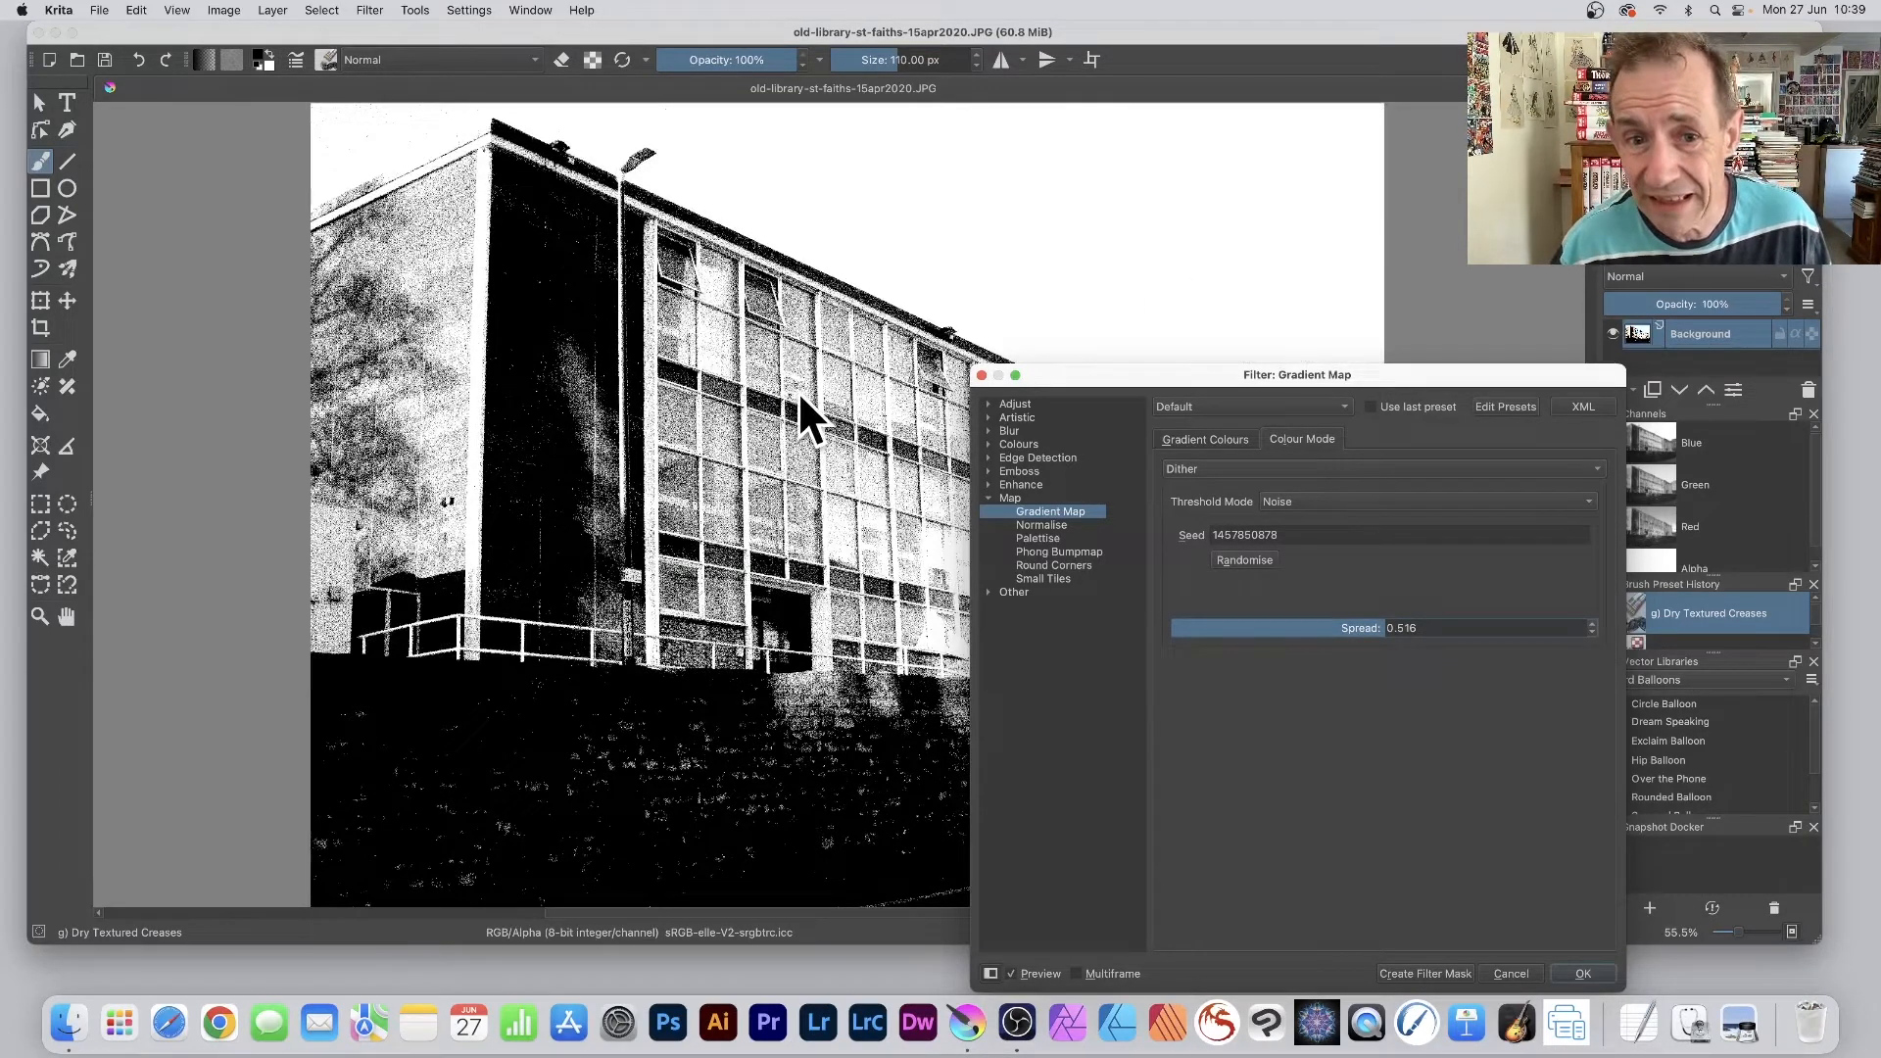
pyautogui.moveTo(1317, 621); pyautogui.dragTo(1260, 626)
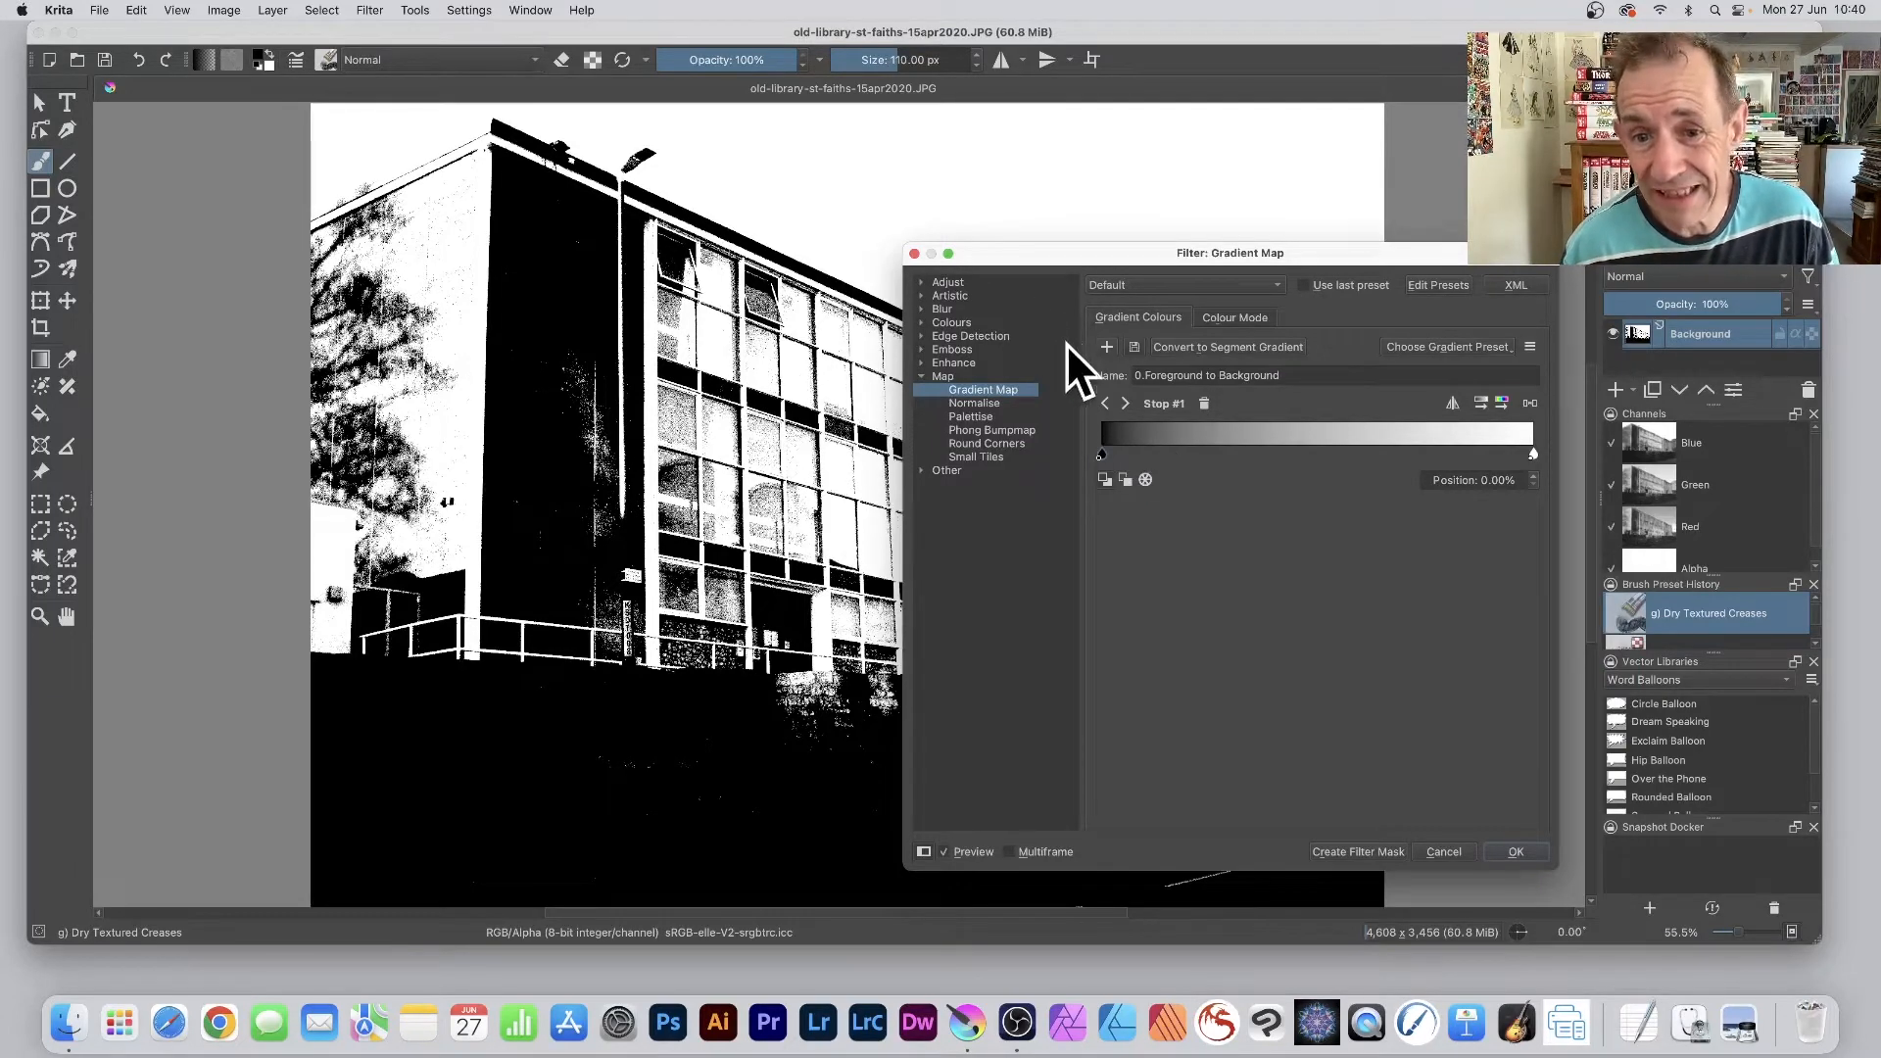
# - Shift the gradient's black stop to about 30.35% and apply the Gradient Map filter
pyautogui.moveTo(1103, 456); pyautogui.dragTo(1232, 449)
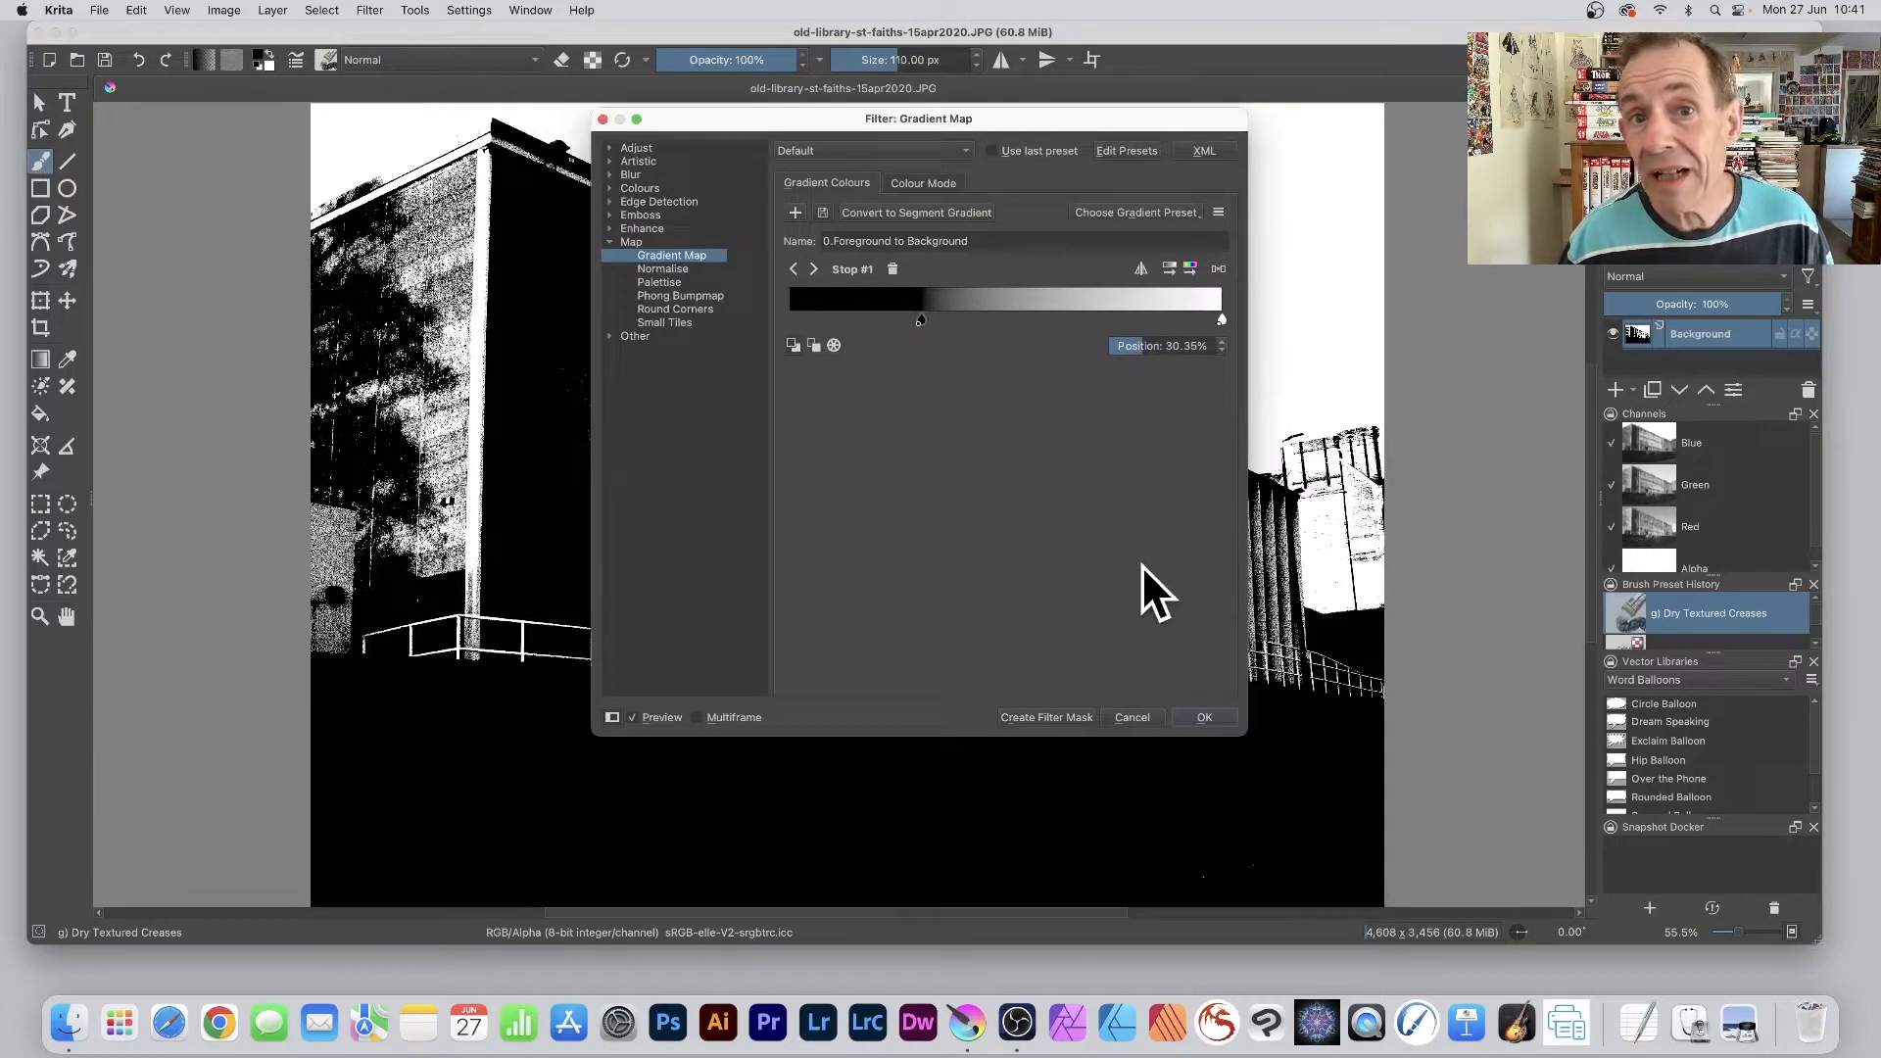
pyautogui.click(1208, 720)
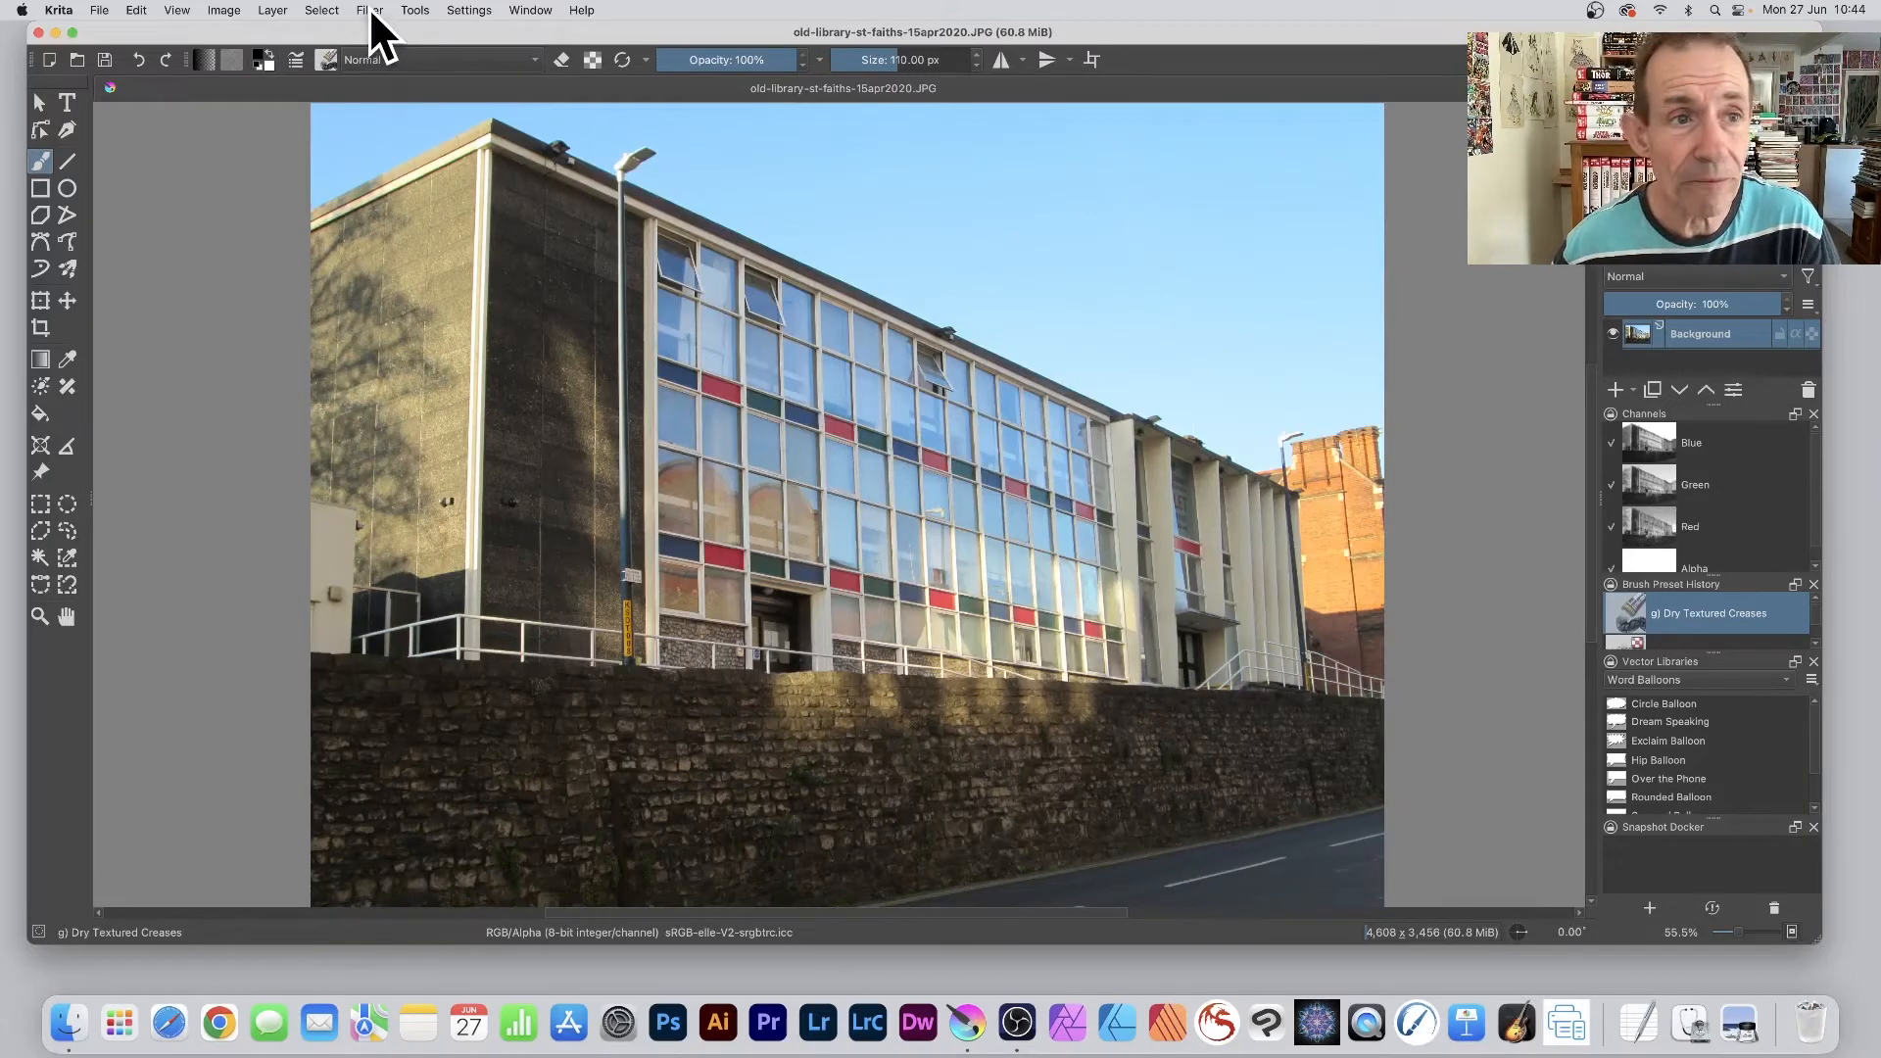
# - Start G'MIC-Qt with its HSL Adjustment filter and move the dialog aside to uncover more of the photo
pyautogui.click(369, 9)
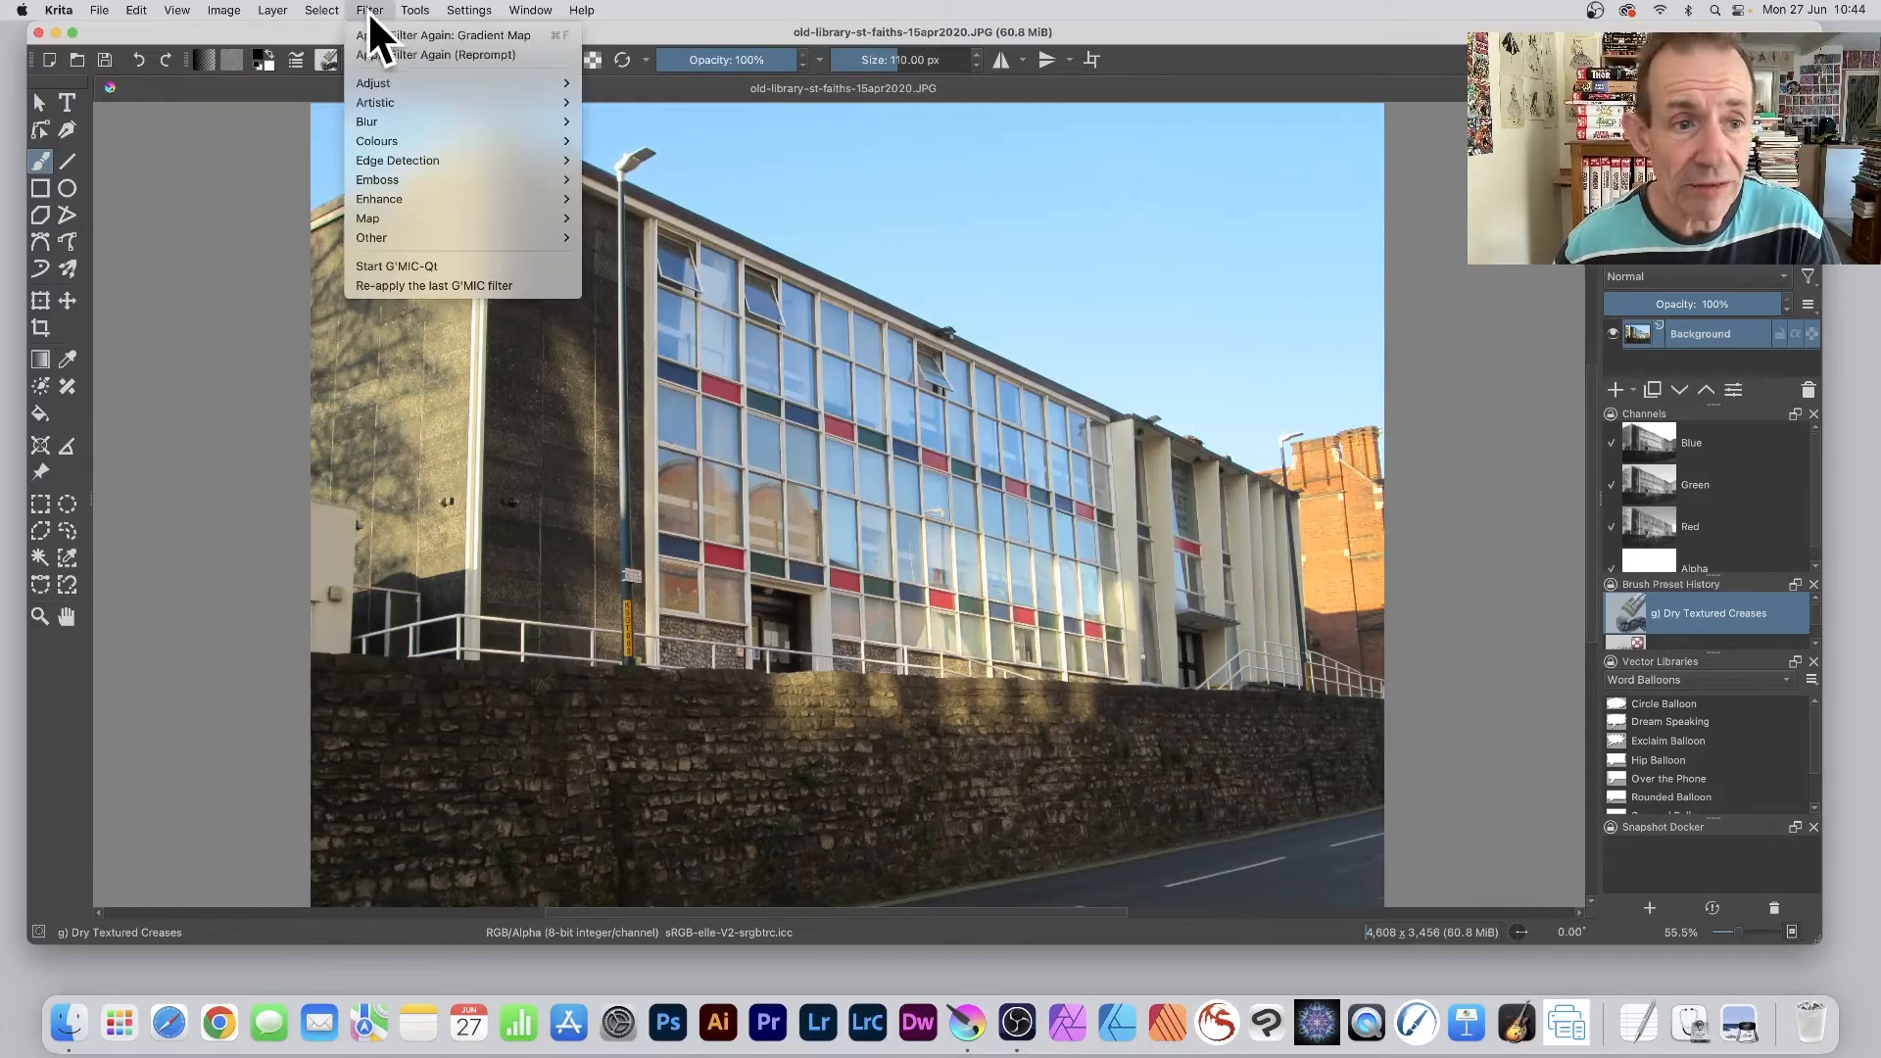
pyautogui.click(417, 266)
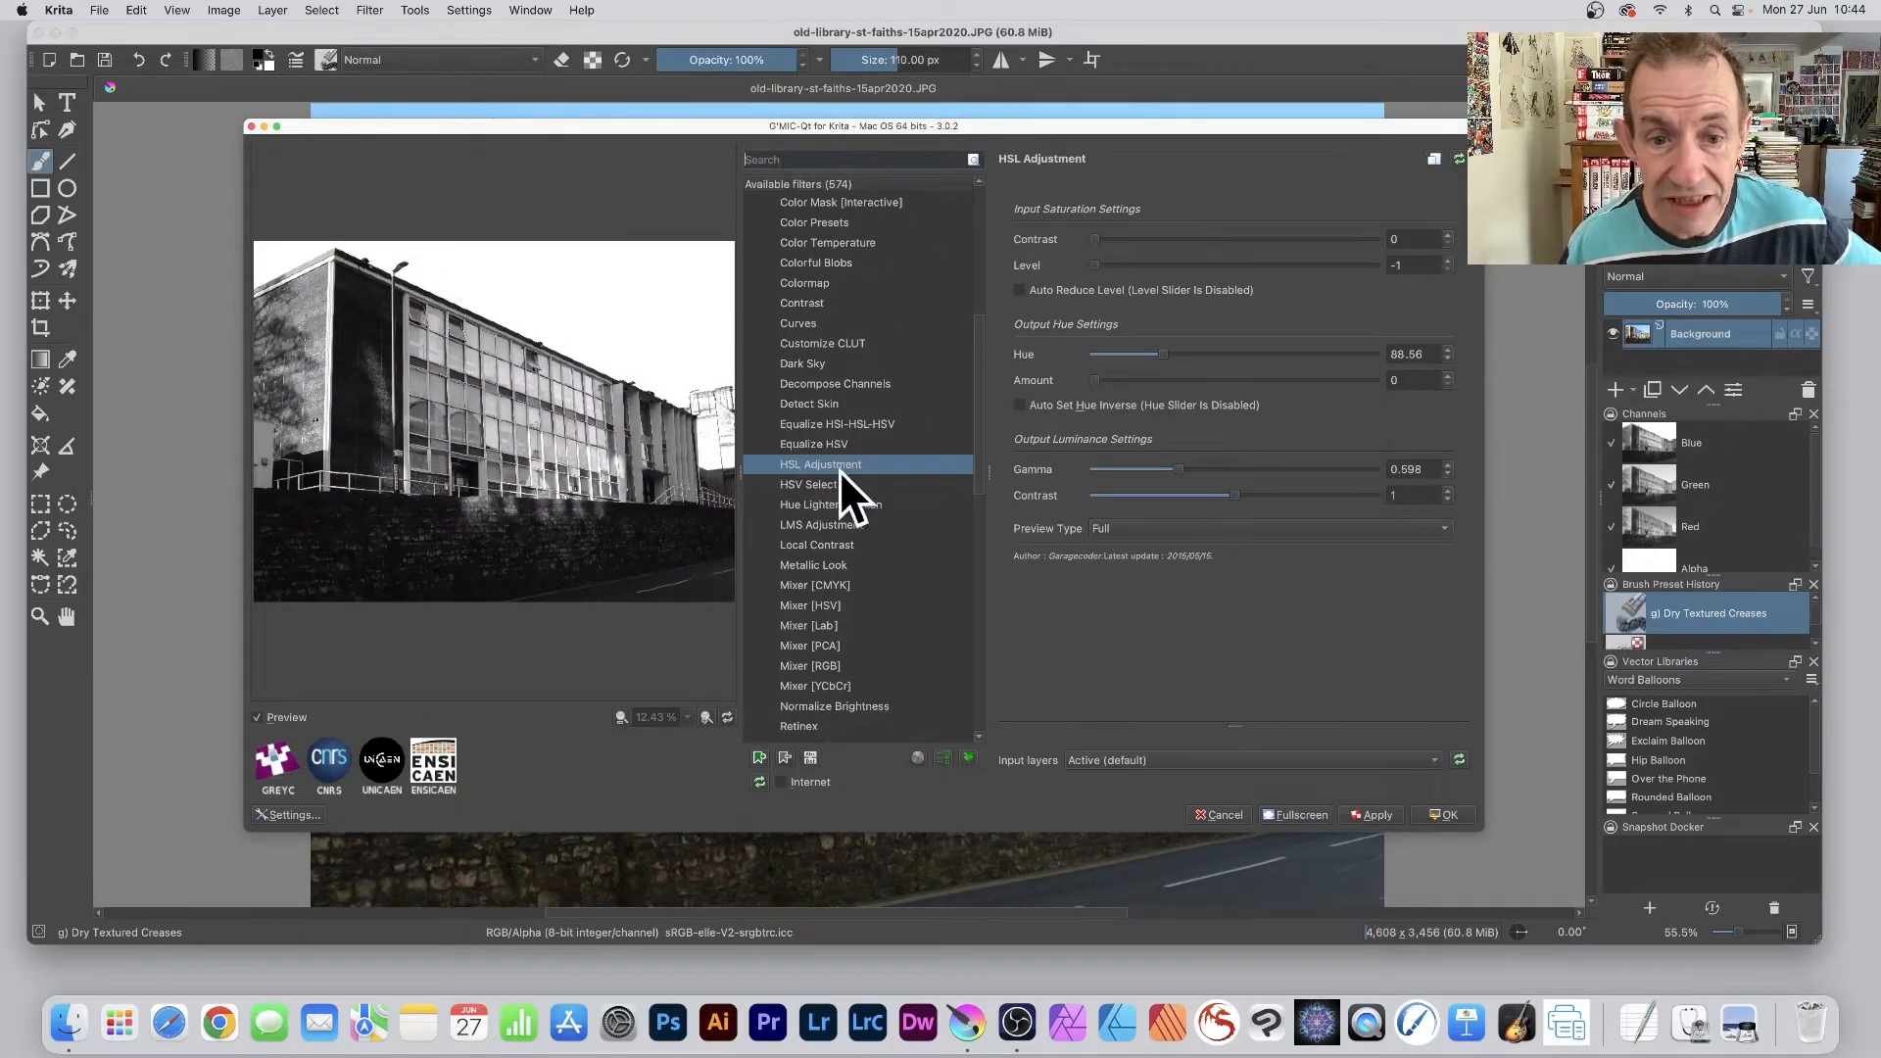
pyautogui.moveTo(1028, 123); pyautogui.dragTo(707, 136)
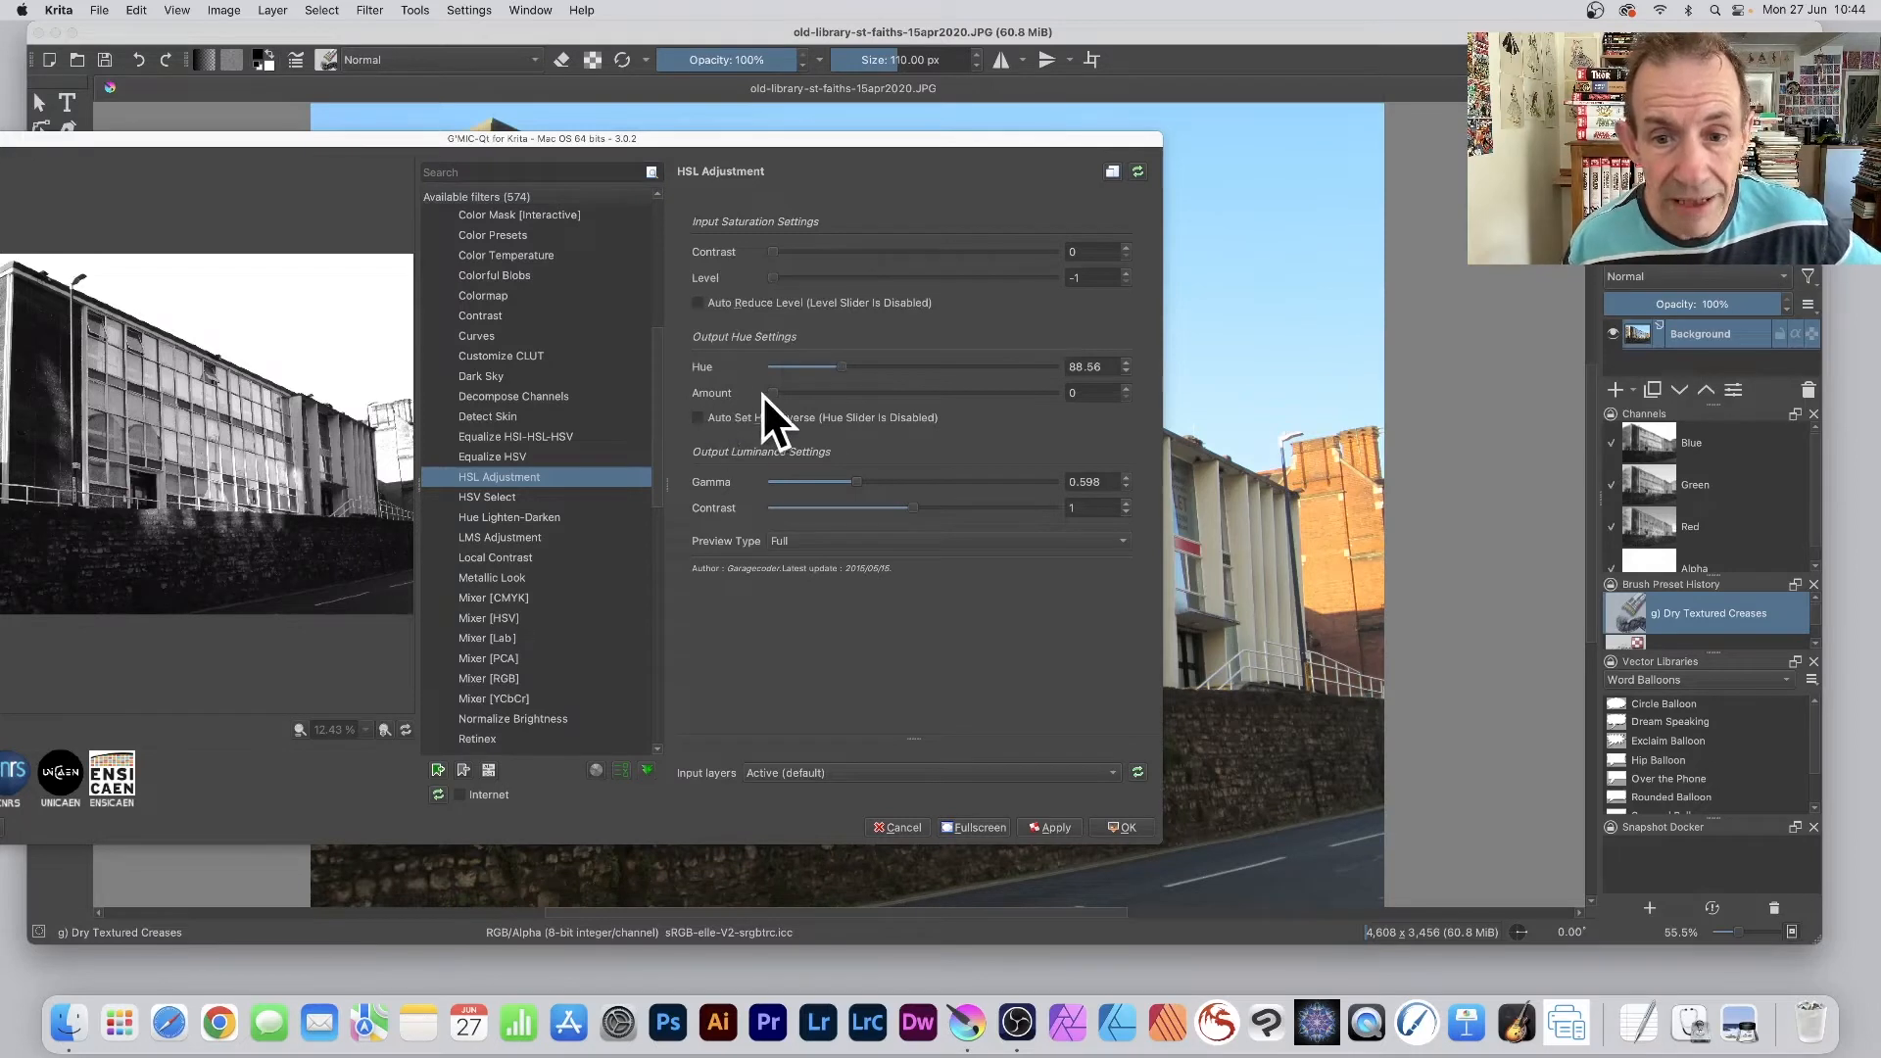
pyautogui.moveTo(1080, 391); pyautogui.dragTo(1048, 390)
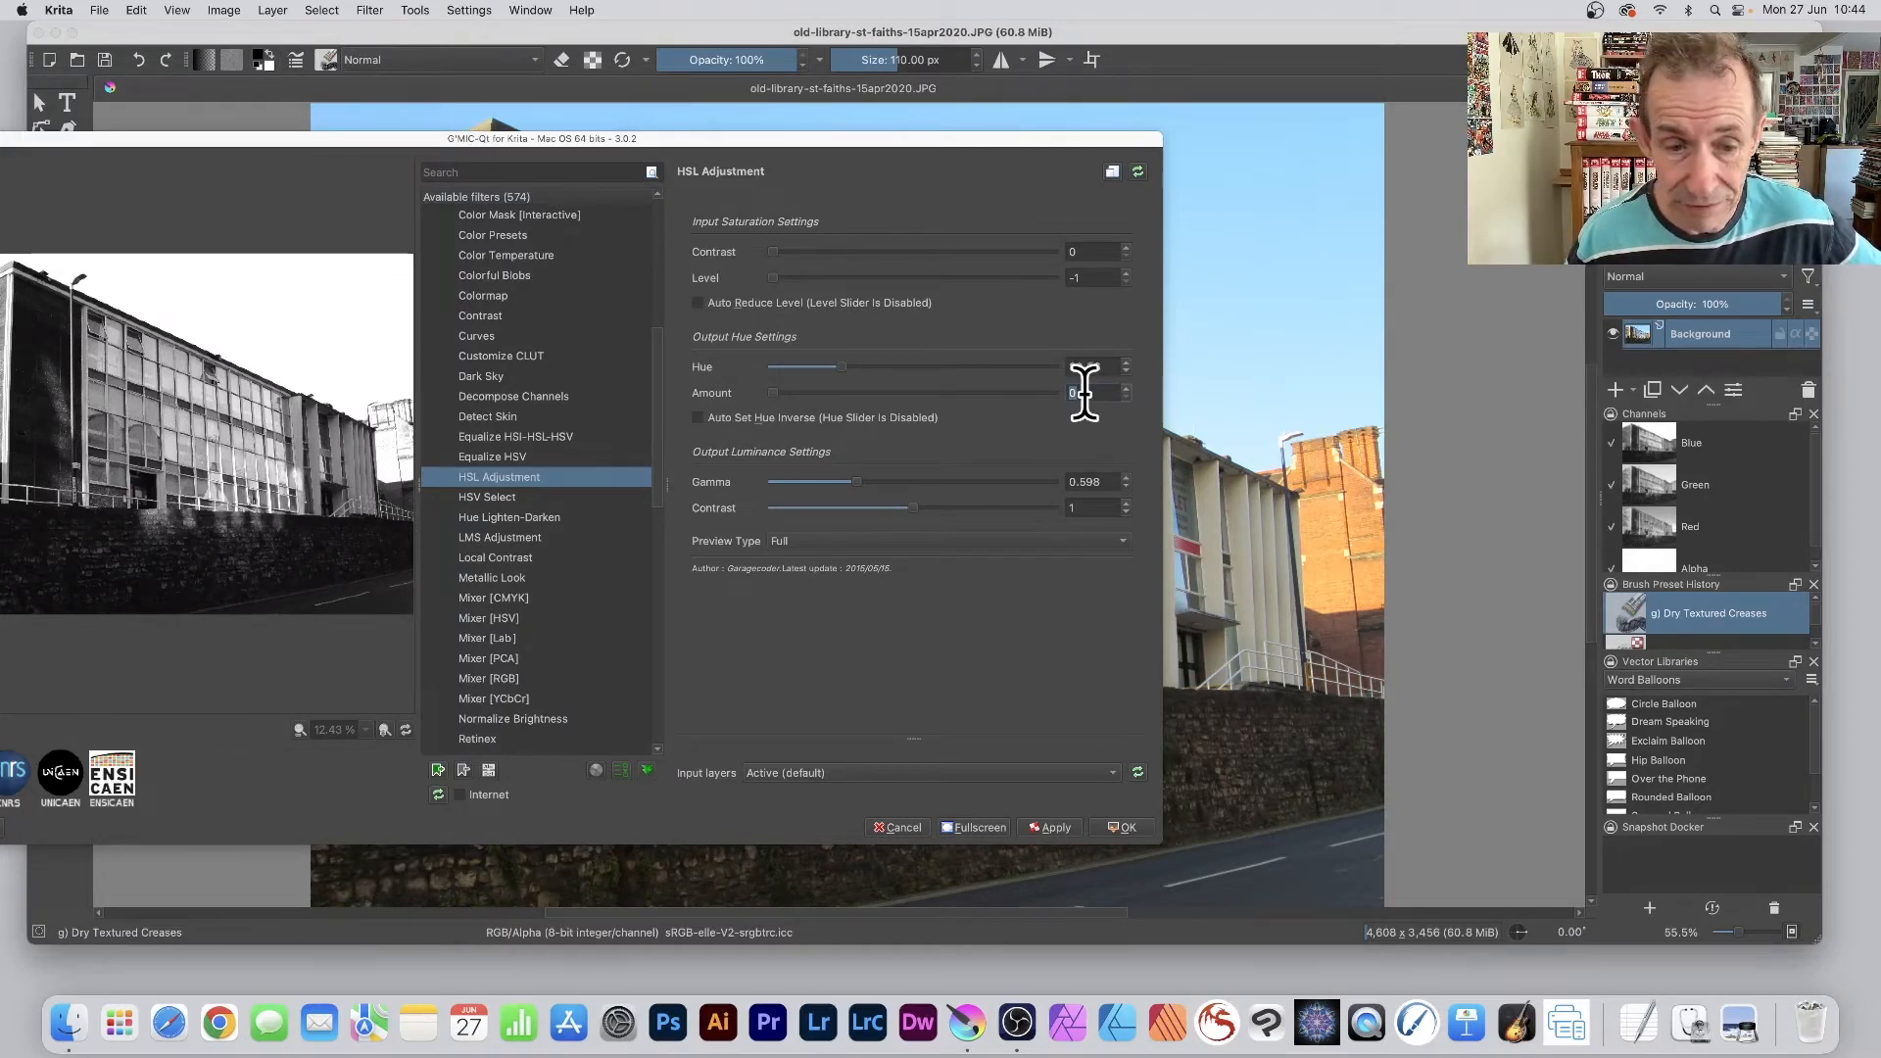
# - Try an output luminance gamma of 0.954, lower it to about 0.276, and apply the HSL Adjustment filter
pyautogui.moveTo(855, 480); pyautogui.dragTo(904, 480)
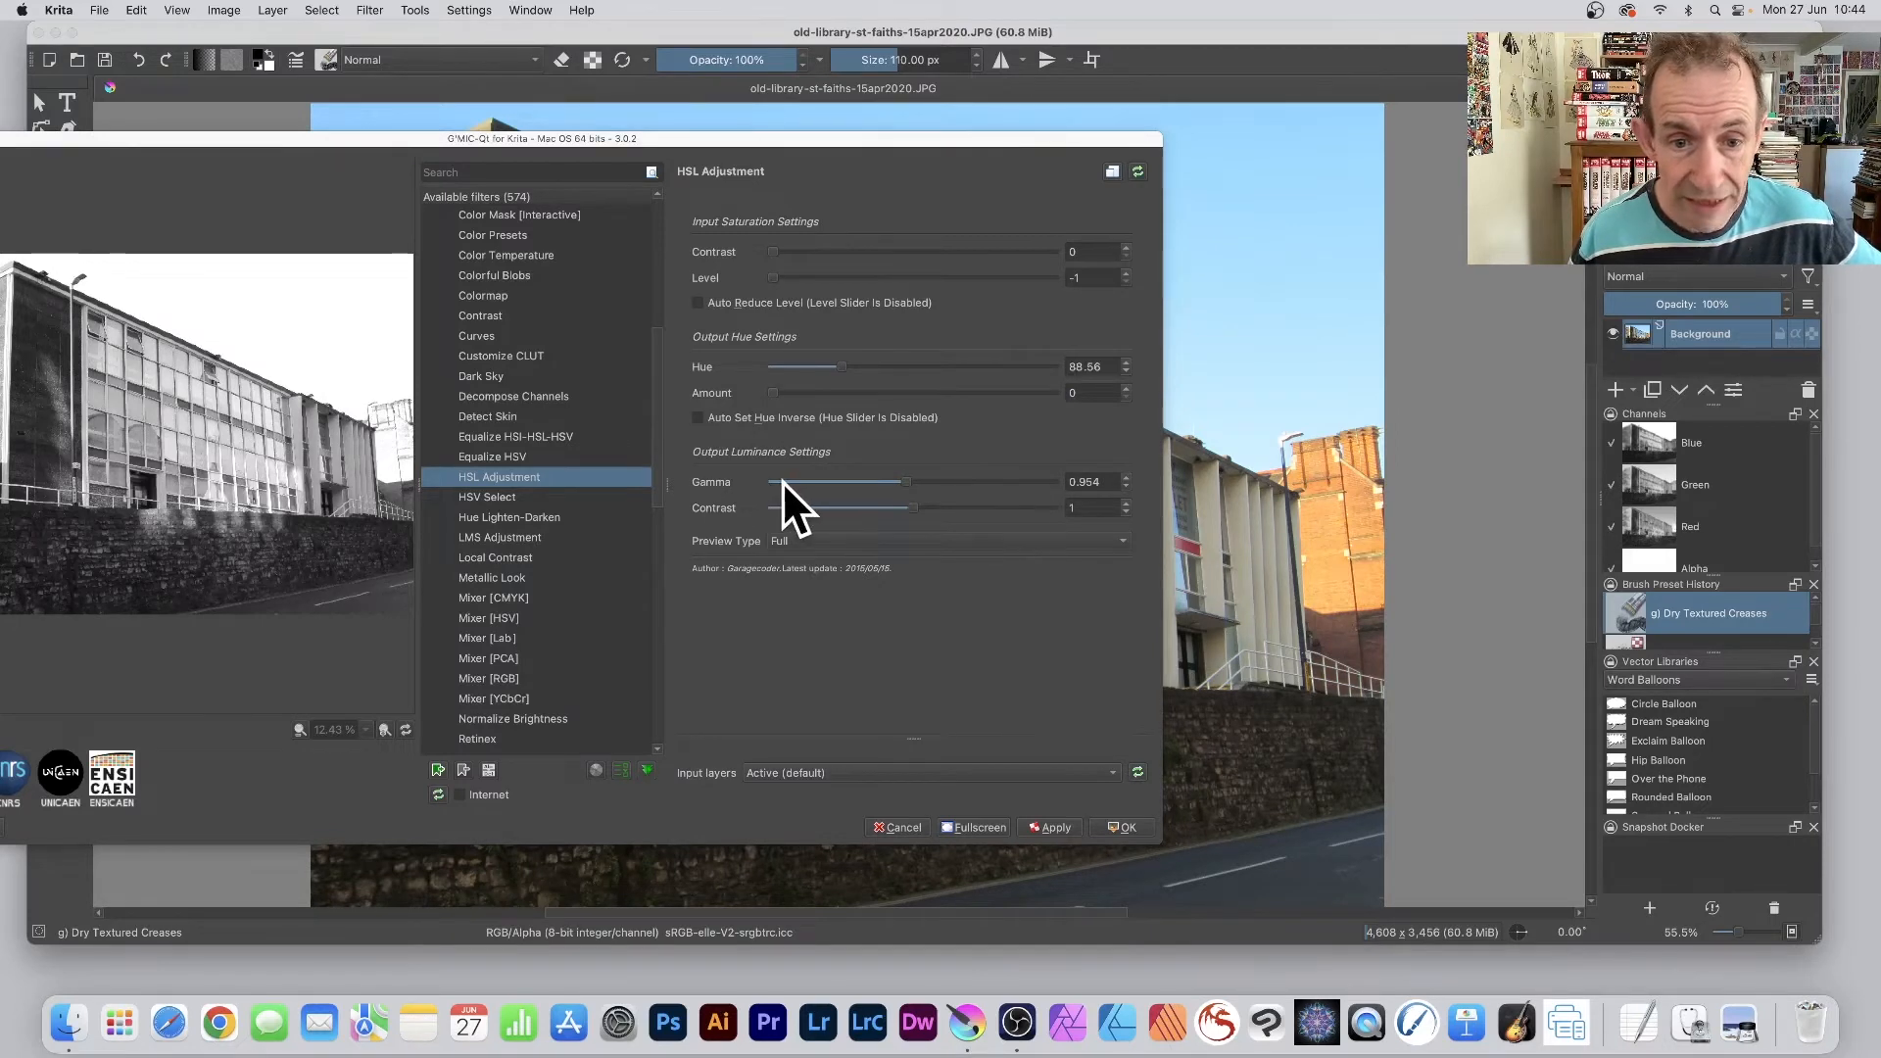
pyautogui.moveTo(901, 481); pyautogui.dragTo(811, 481)
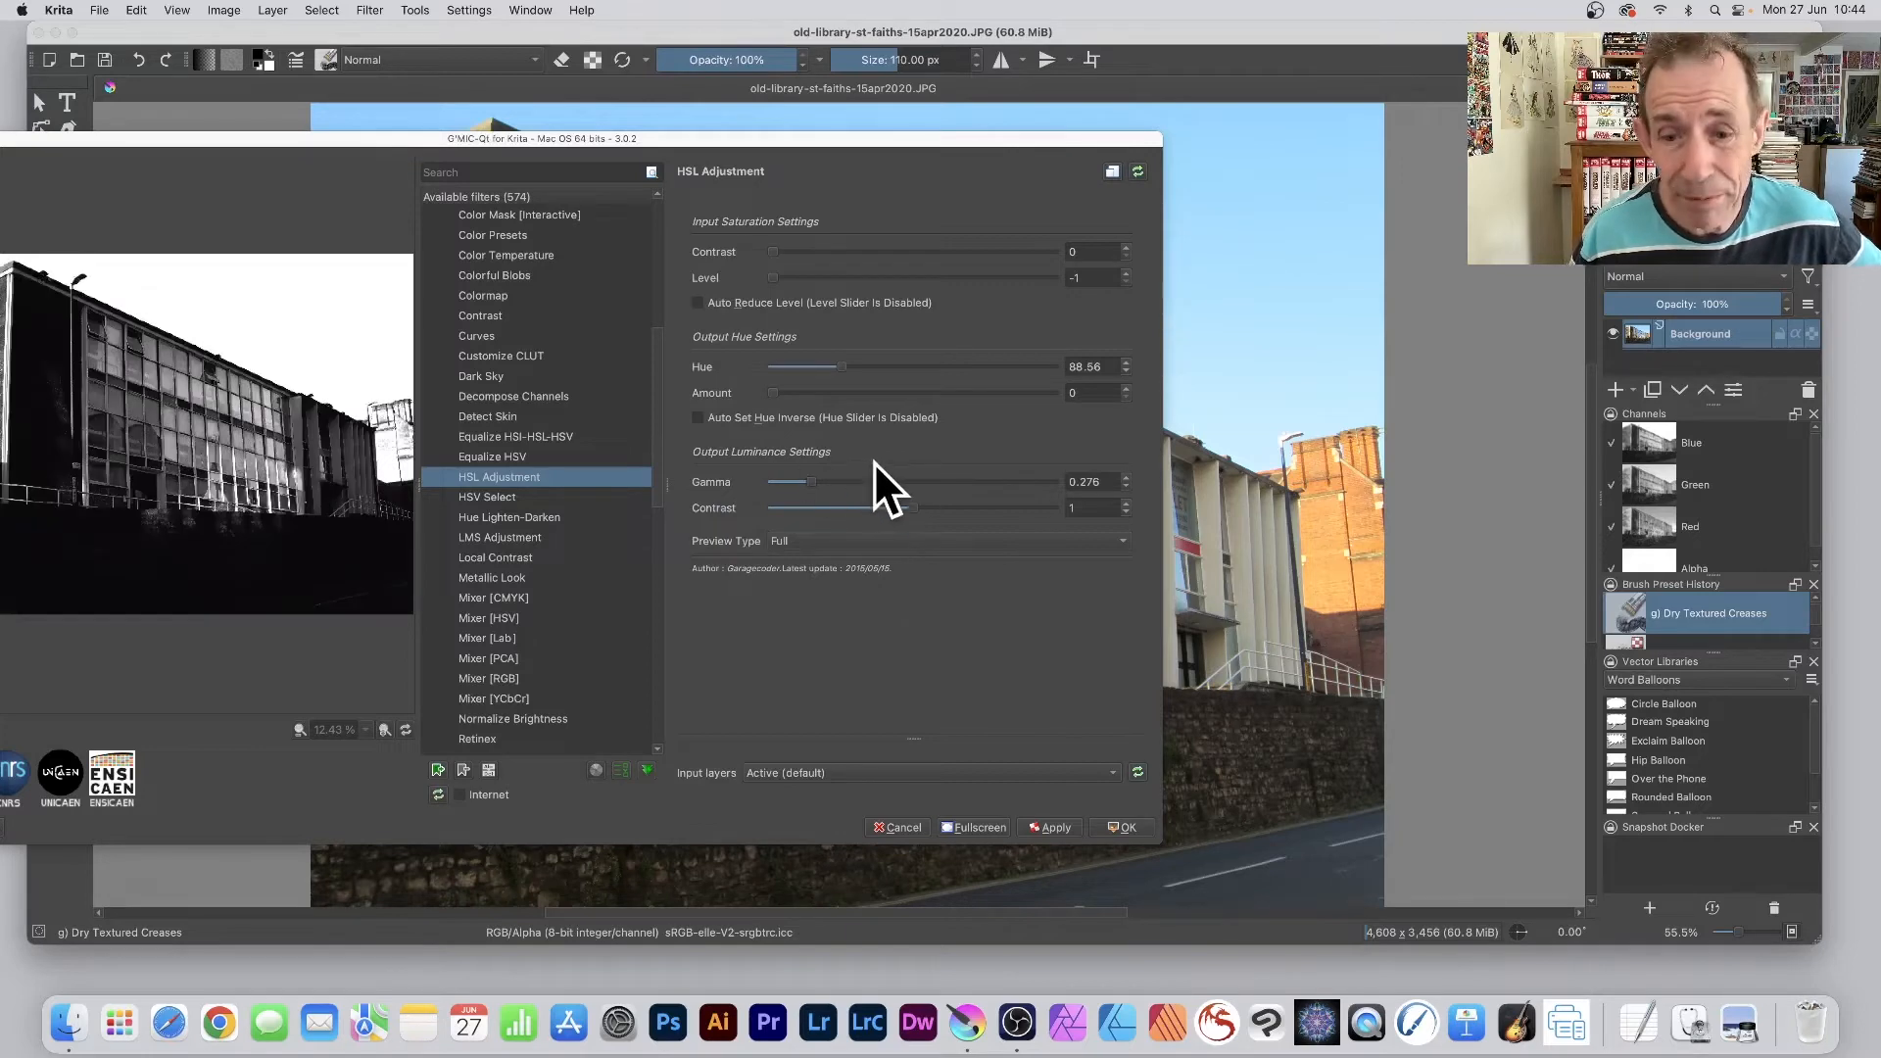
pyautogui.click(1128, 825)
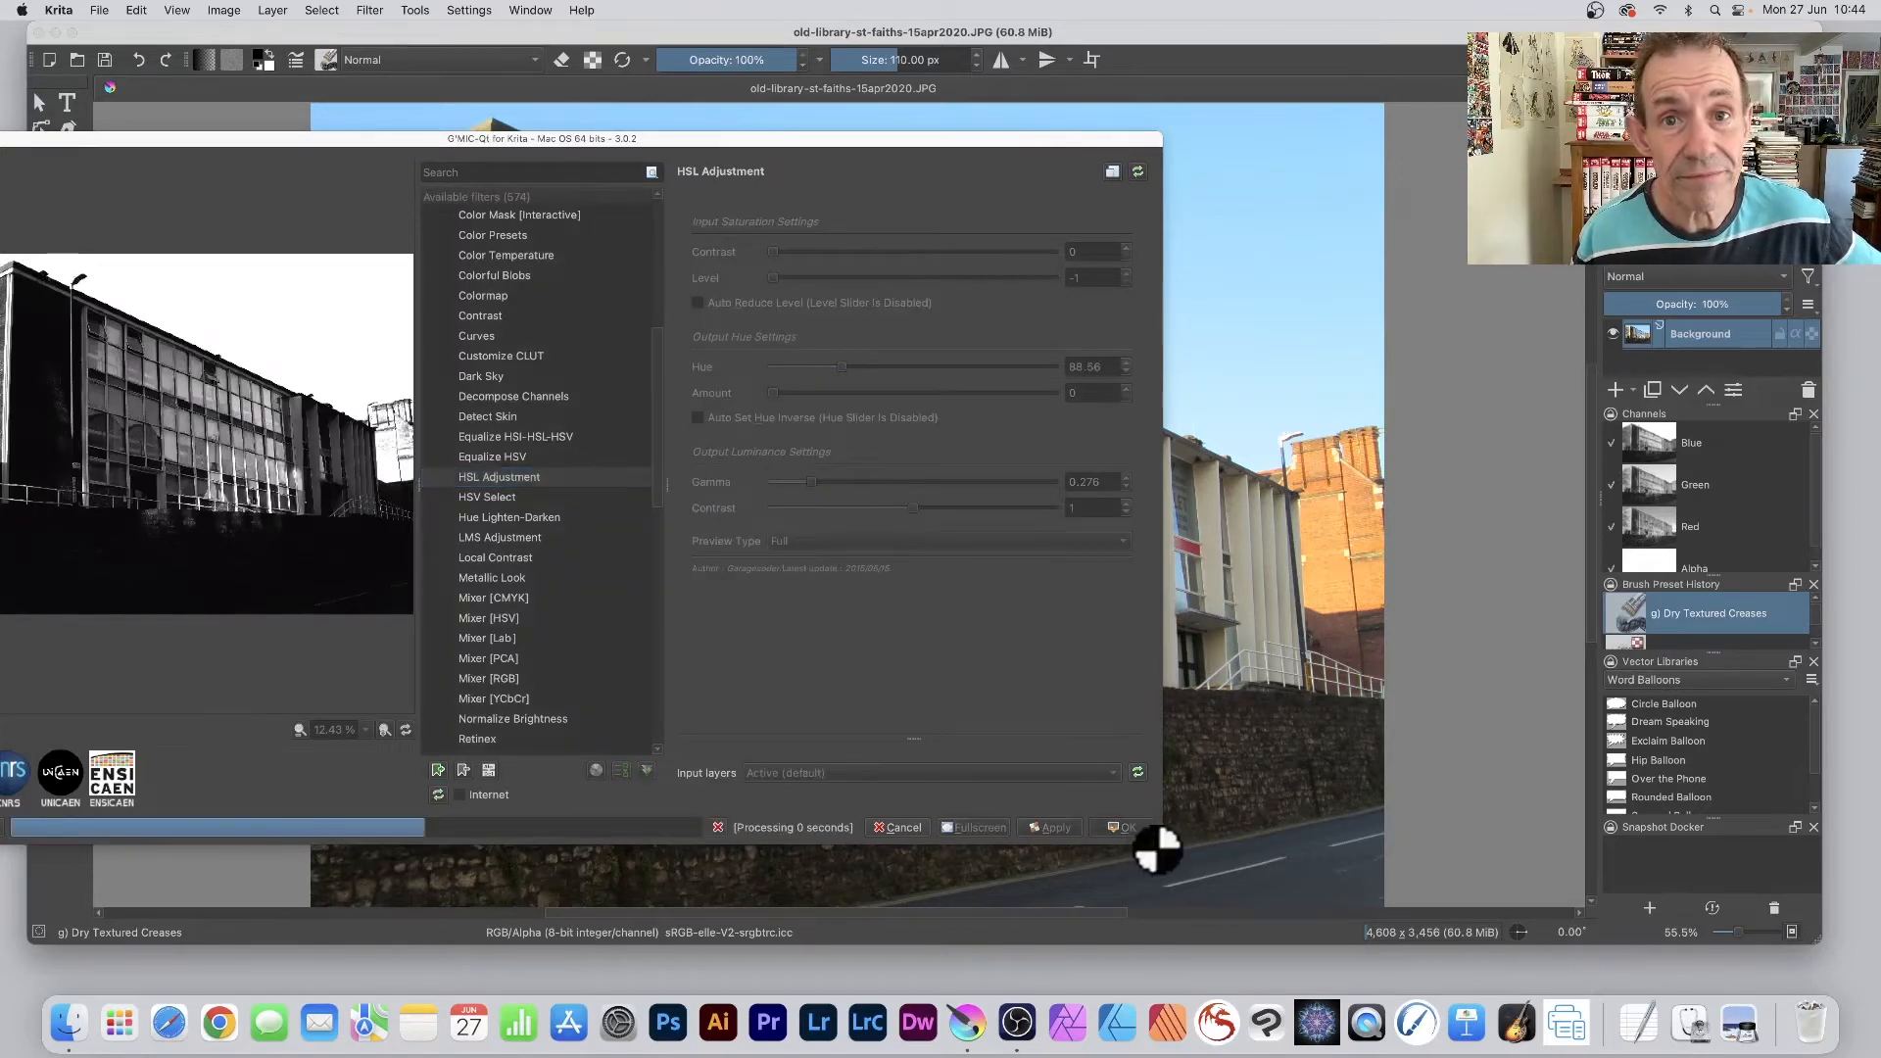